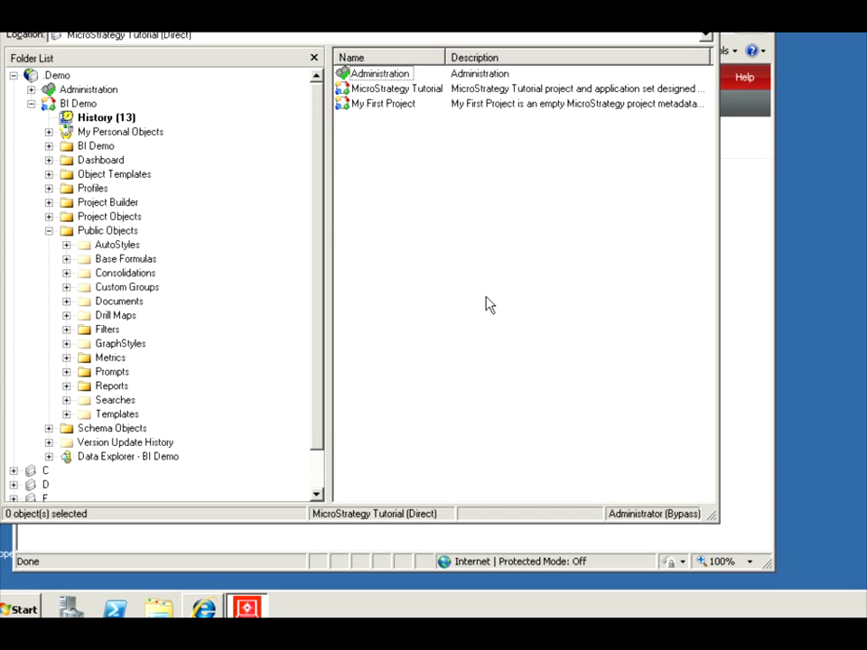
# Open BI Demo's Public Objects > Reports folder and bring up the context menu in its contents pane.
pyautogui.rightClick(367, 181)
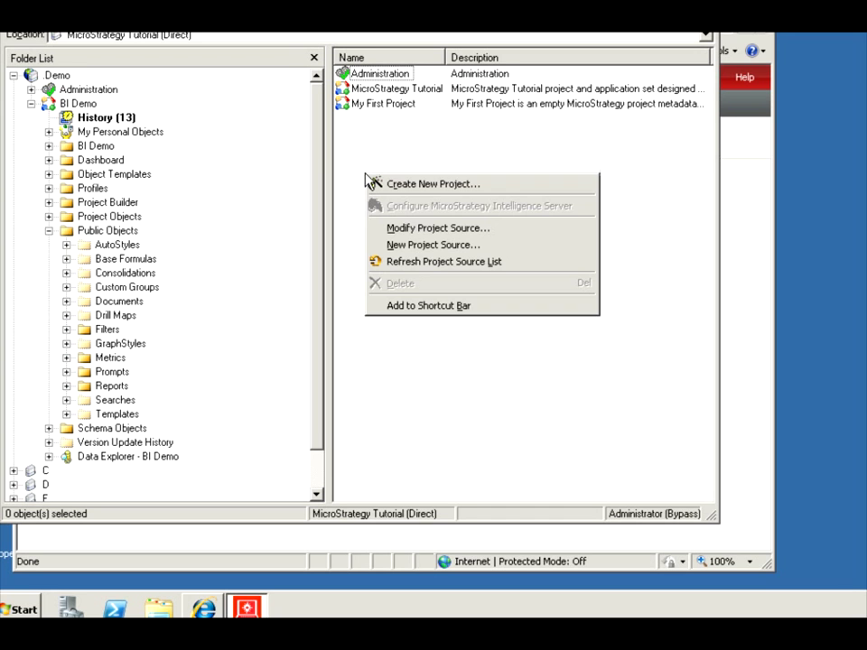
pyautogui.click(354, 202)
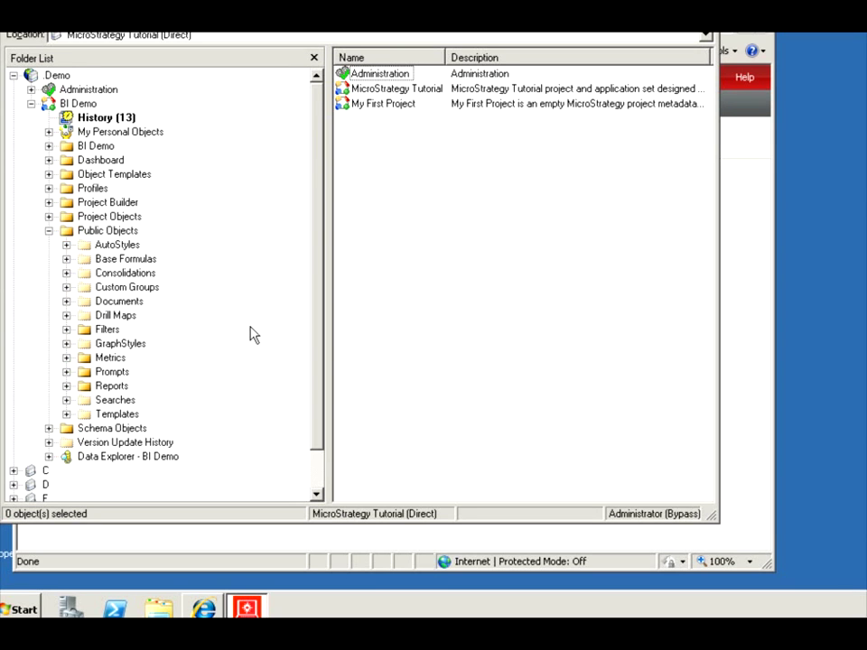
pyautogui.click(106, 385)
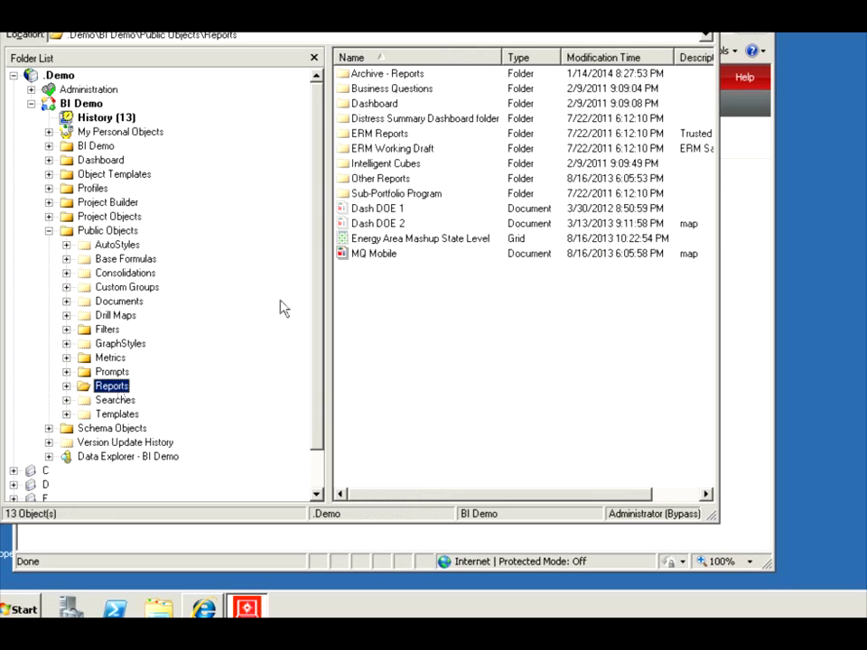
pyautogui.rightClick(364, 308)
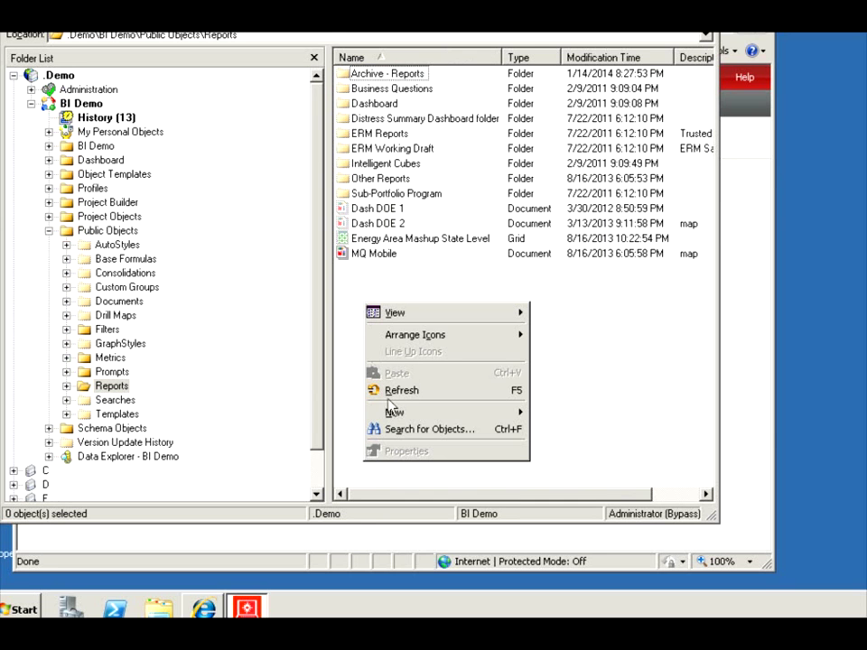
# Start an object search in Reports and its subfolders for names containing 'time'.
pyautogui.click(426, 431)
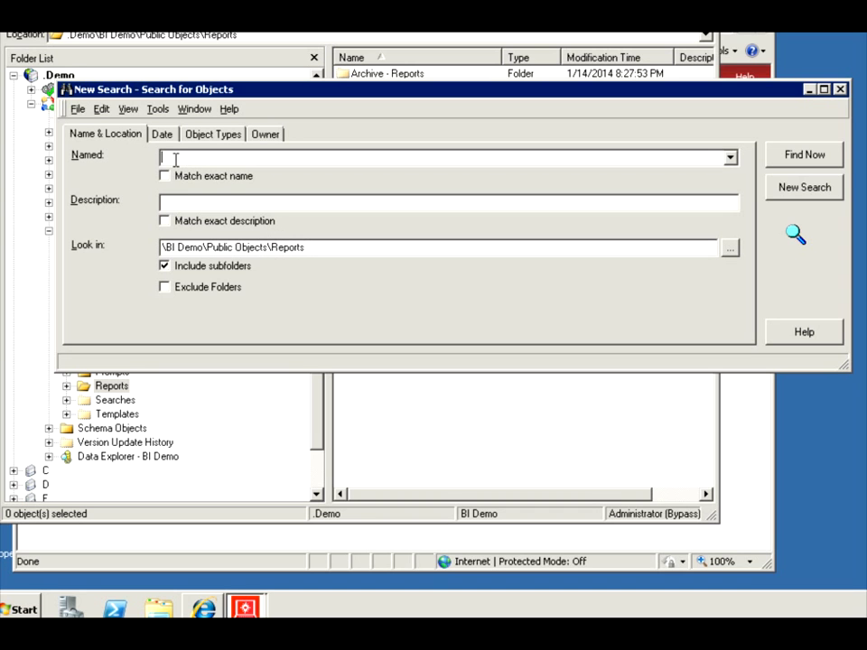
pyautogui.write('time')
pyautogui.press('Return')
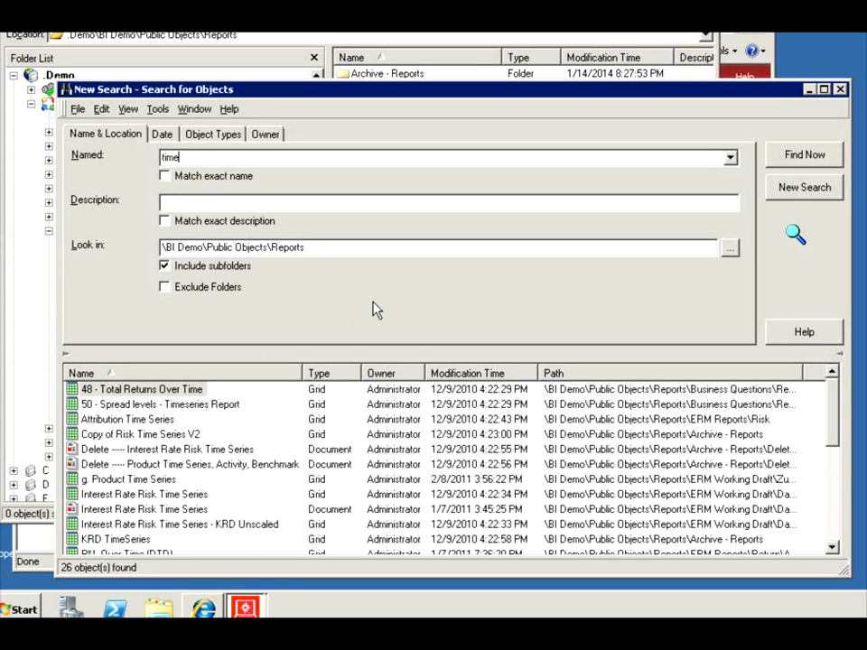
# Set the Date criterion to 'between', with start date 10/16/2009 and end date 1/14/2014.
pyautogui.click(163, 136)
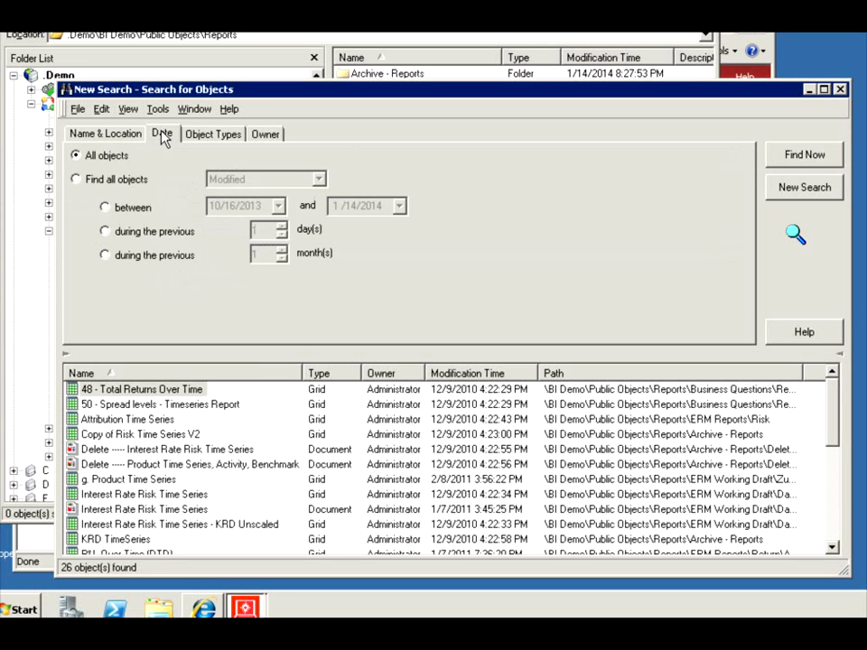
pyautogui.click(105, 208)
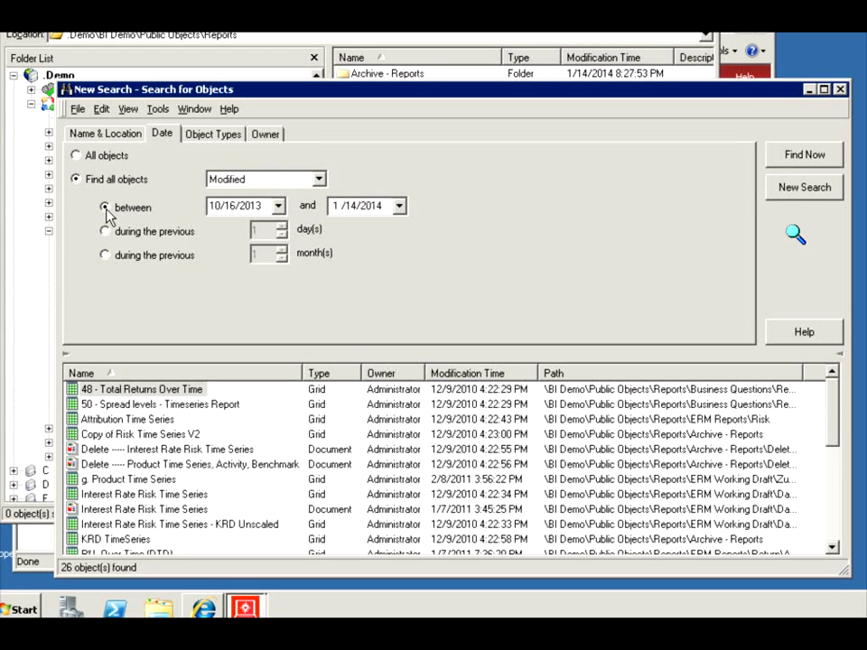
pyautogui.click(254, 207)
pyautogui.click(799, 159)
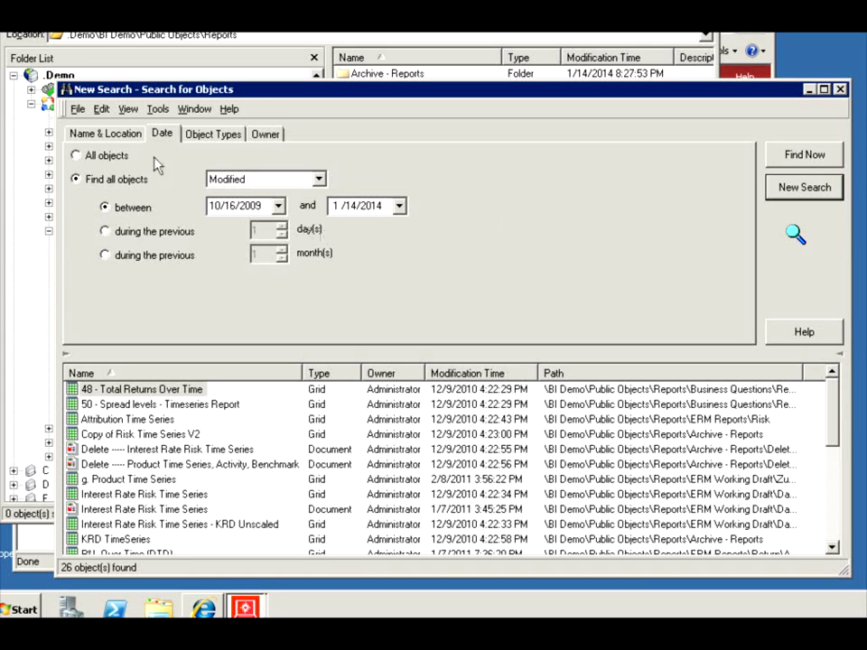
pyautogui.click(105, 134)
pyautogui.click(162, 134)
pyautogui.click(122, 135)
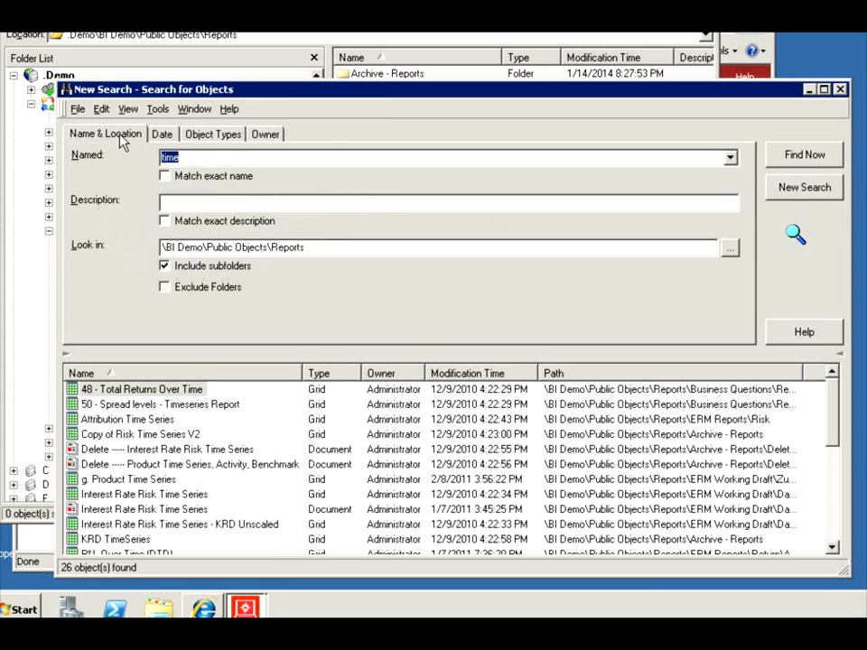
pyautogui.click(161, 134)
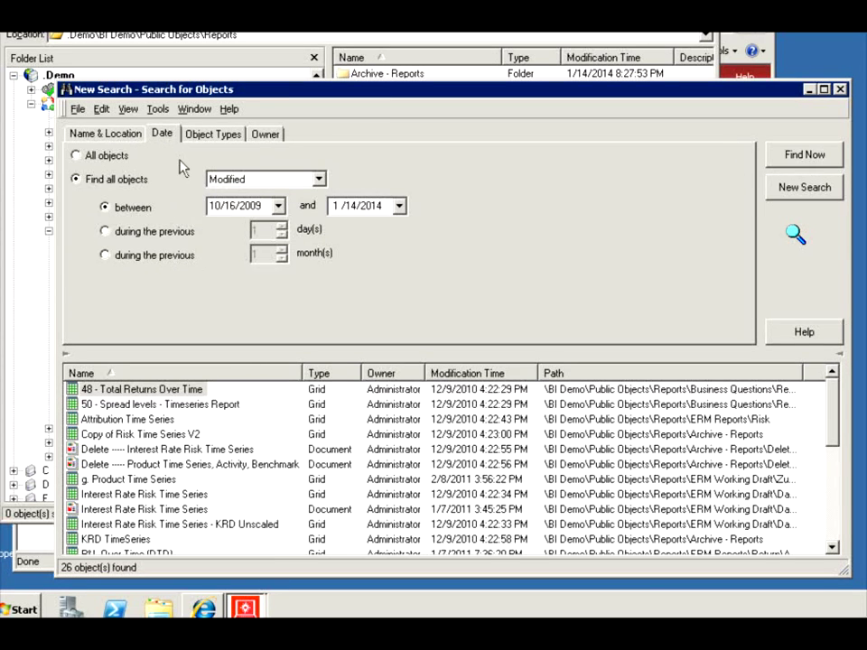
# Limit the object types to Report only and re-run the search.
pyautogui.click(206, 135)
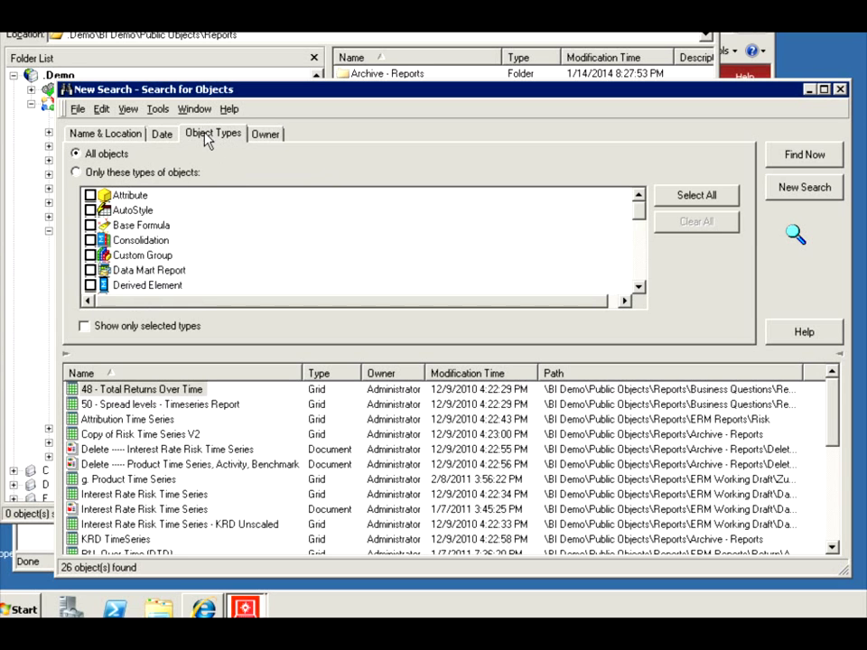
pyautogui.moveTo(638, 220); pyautogui.dragTo(638, 254)
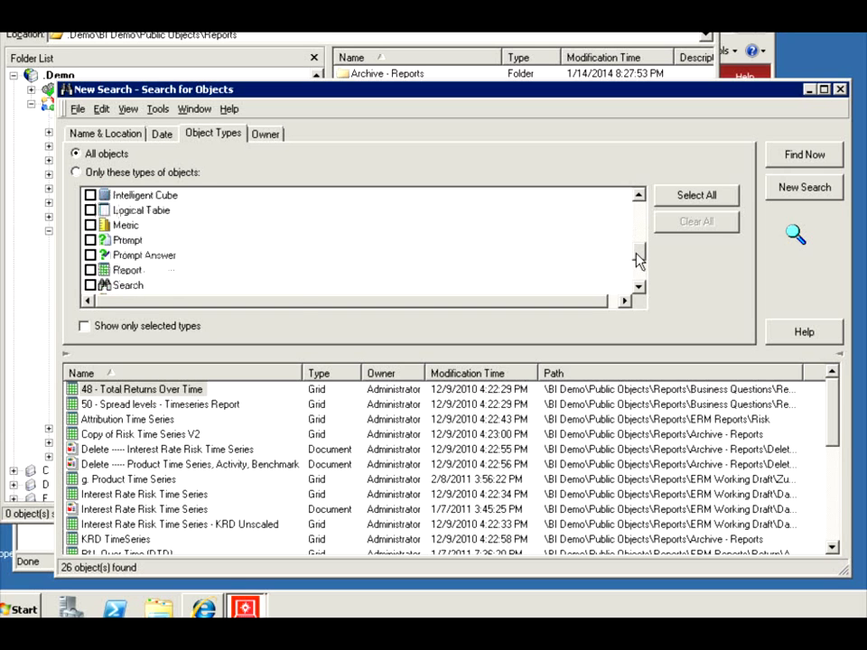
pyautogui.click(90, 270)
pyautogui.click(789, 154)
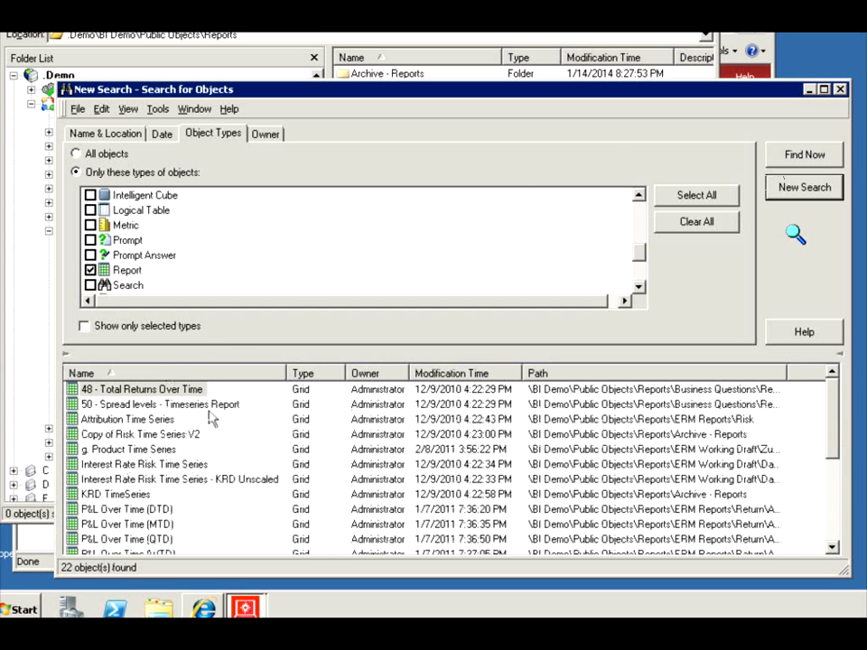
# Restrict the search owner to Administrator only.
pyautogui.click(266, 134)
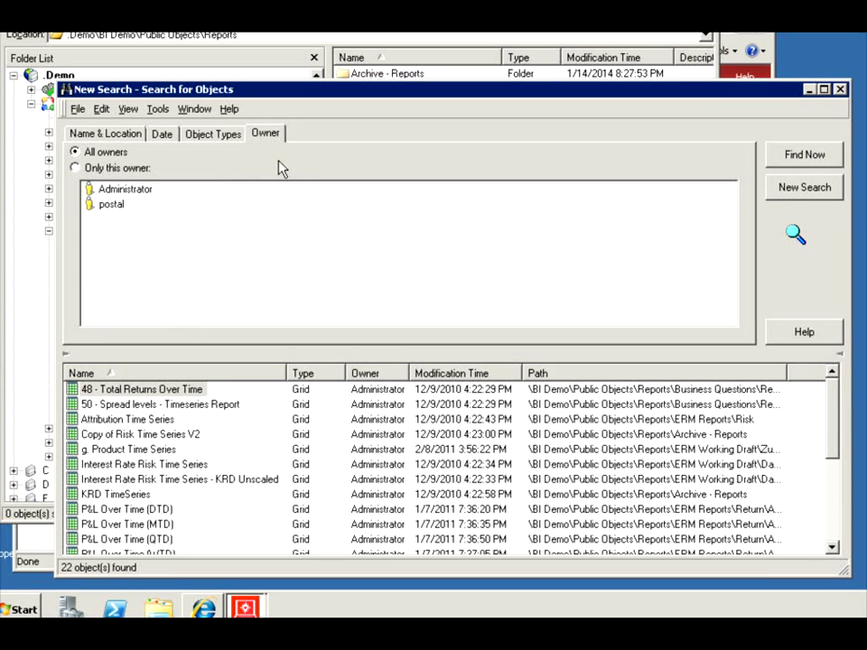
pyautogui.click(209, 135)
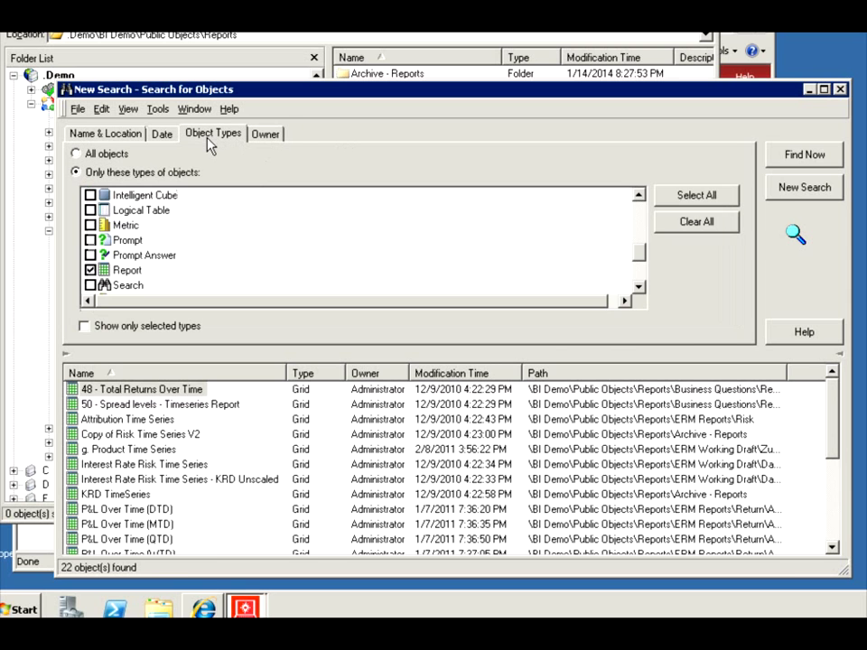
pyautogui.click(279, 140)
pyautogui.click(136, 169)
pyautogui.click(185, 189)
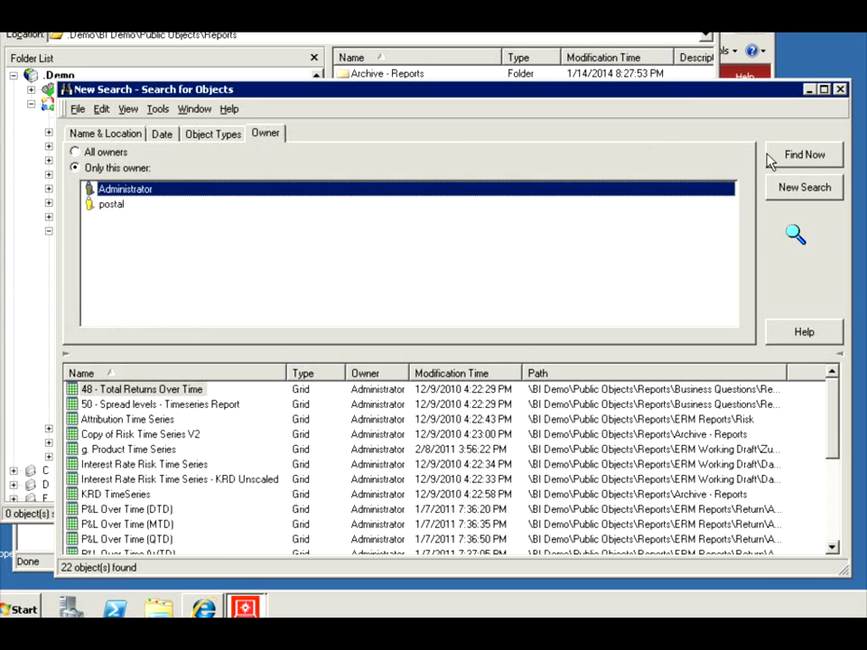
pyautogui.click(227, 135)
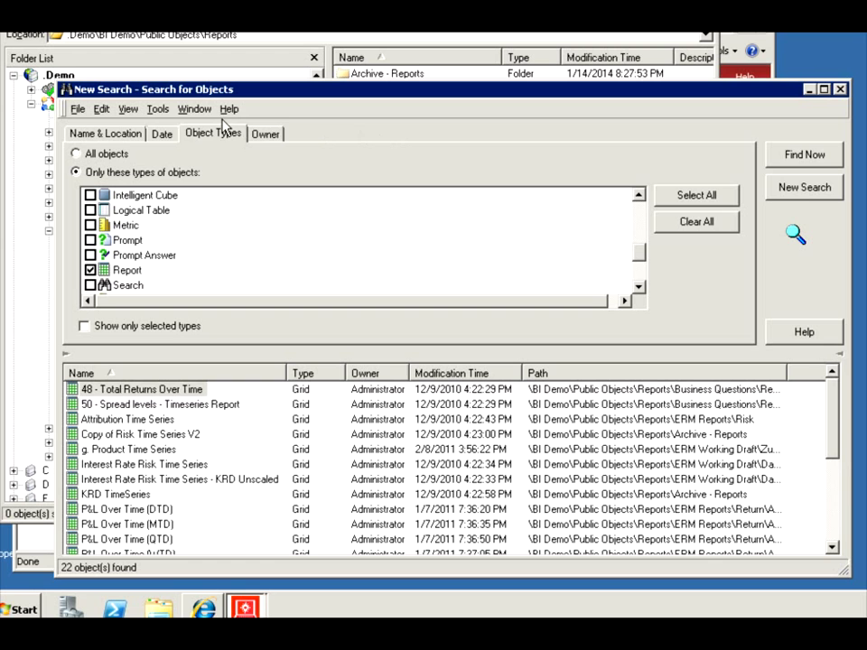
# Add Creation Time and Description columns to the search results in Options.
pyautogui.click(159, 110)
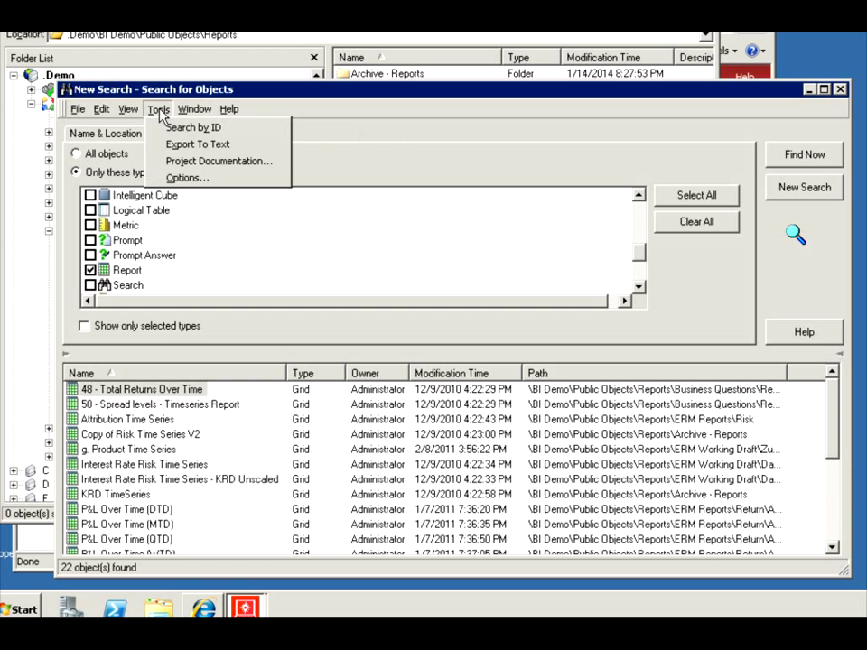
pyautogui.click(187, 177)
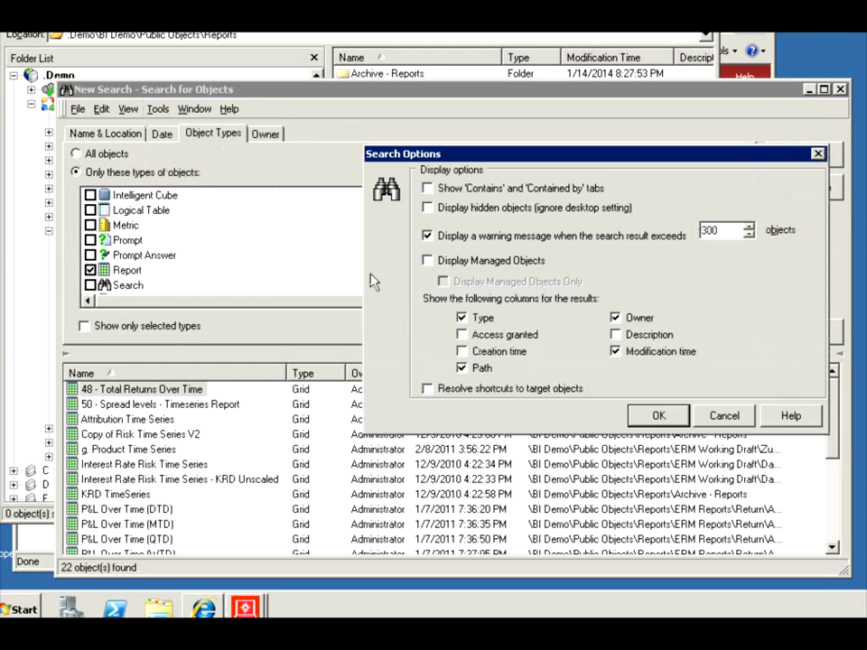
pyautogui.click(462, 352)
pyautogui.click(617, 334)
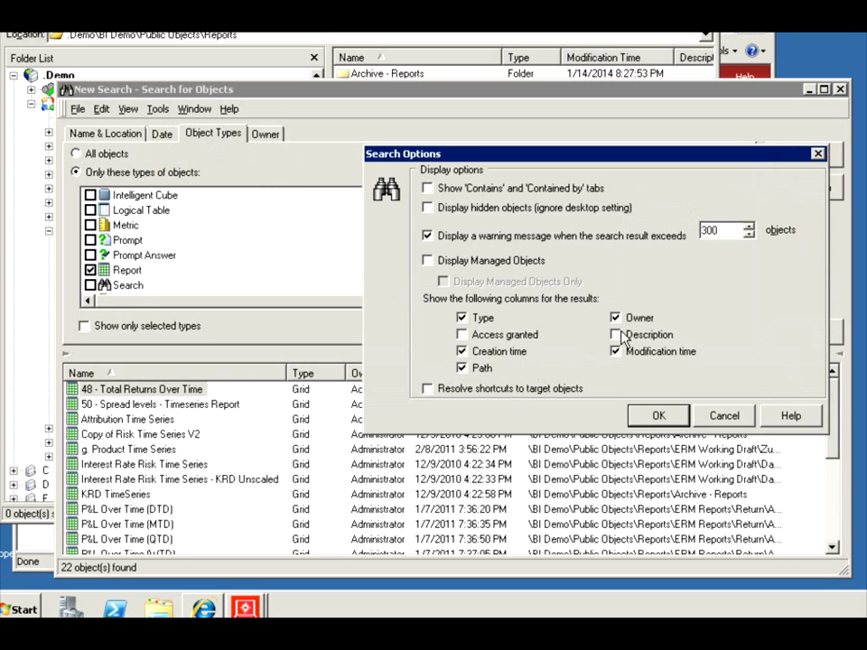
pyautogui.click(673, 416)
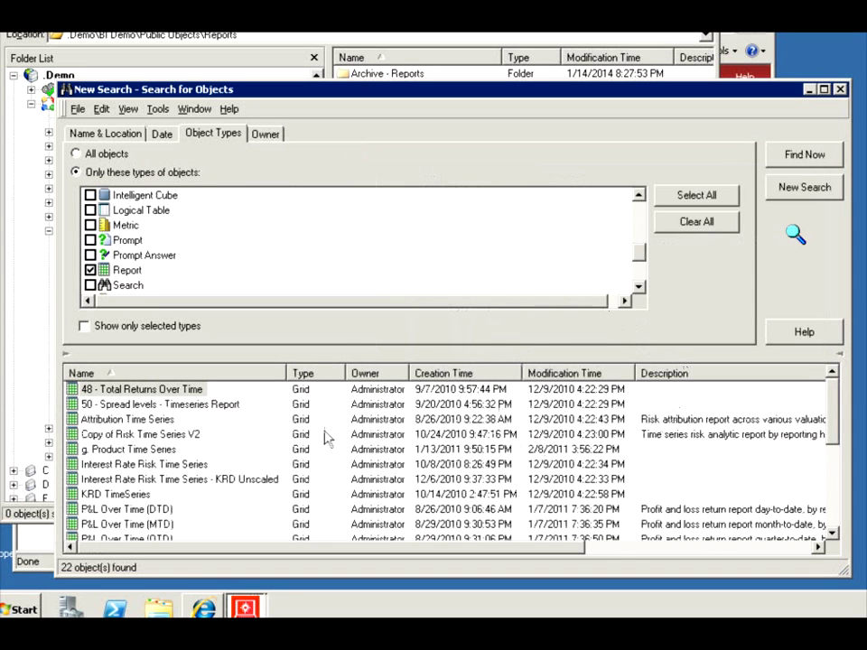
# Enable the 'Contains' and 'Contained by' criteria tabs in Options.
pyautogui.click(158, 108)
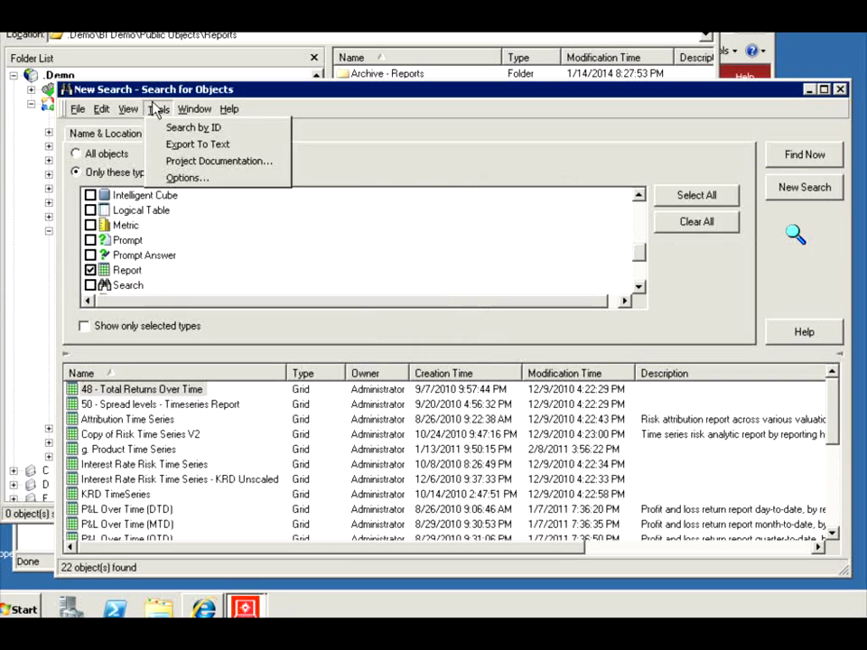
pyautogui.click(192, 179)
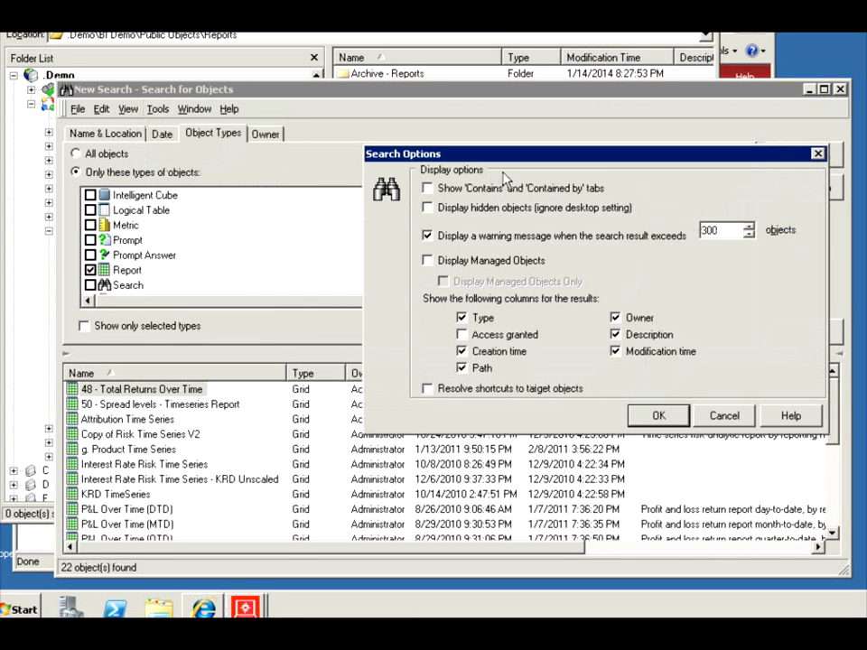
pyautogui.click(658, 415)
pyautogui.click(282, 135)
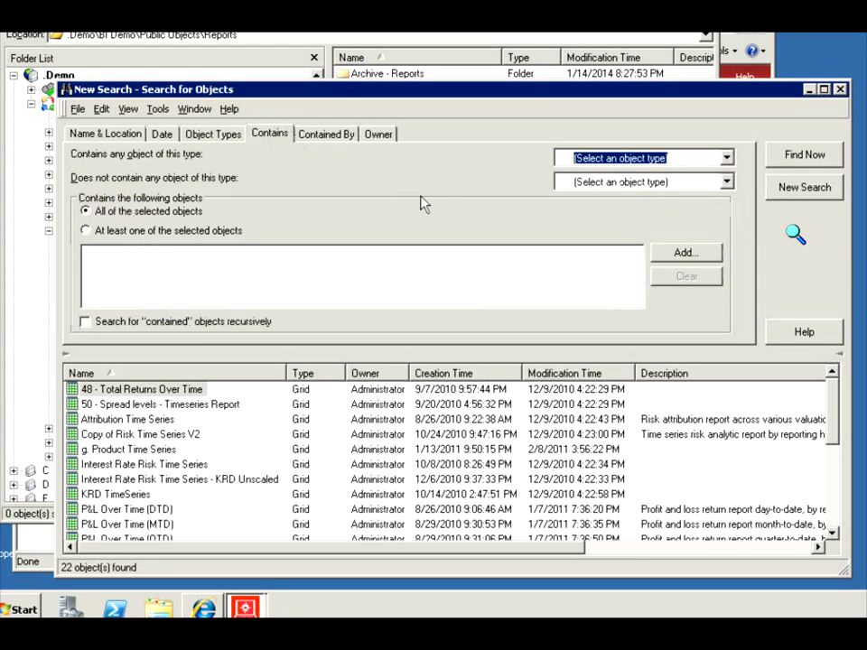
# Try Consolidation, Custom Group and Drill Map as the contained object type.
pyautogui.click(726, 160)
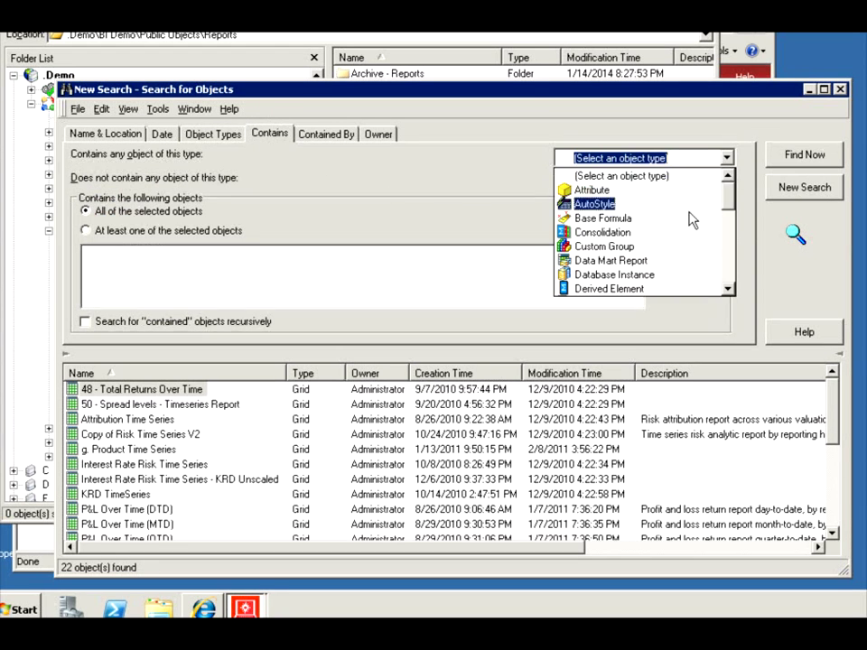
pyautogui.click(648, 232)
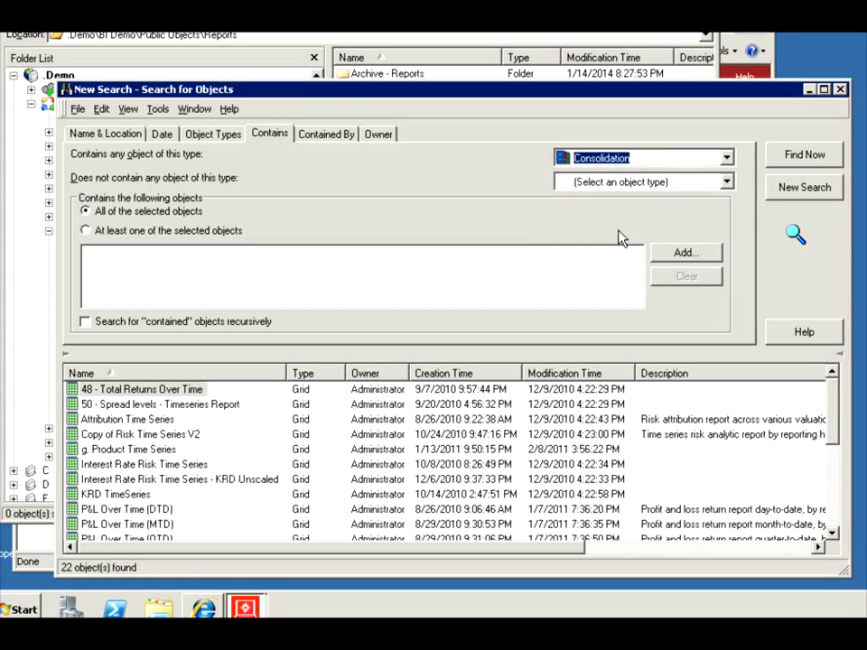
pyautogui.click(805, 160)
pyautogui.click(712, 160)
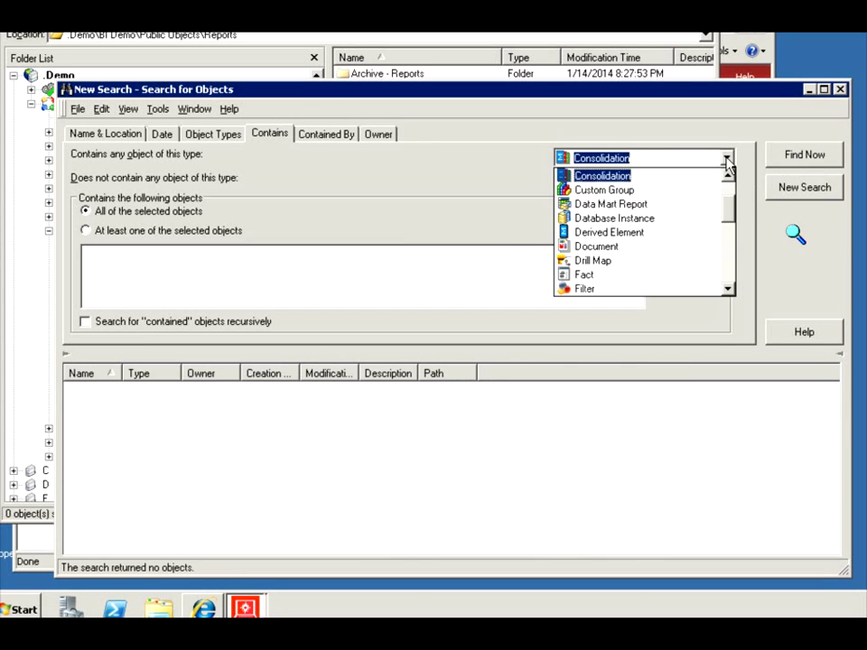
pyautogui.click(652, 191)
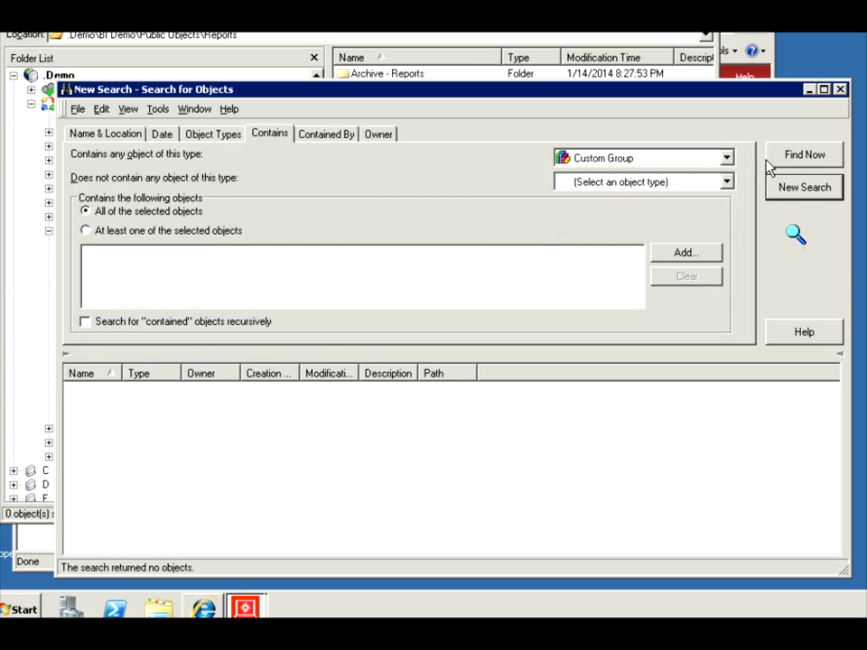
pyautogui.click(727, 160)
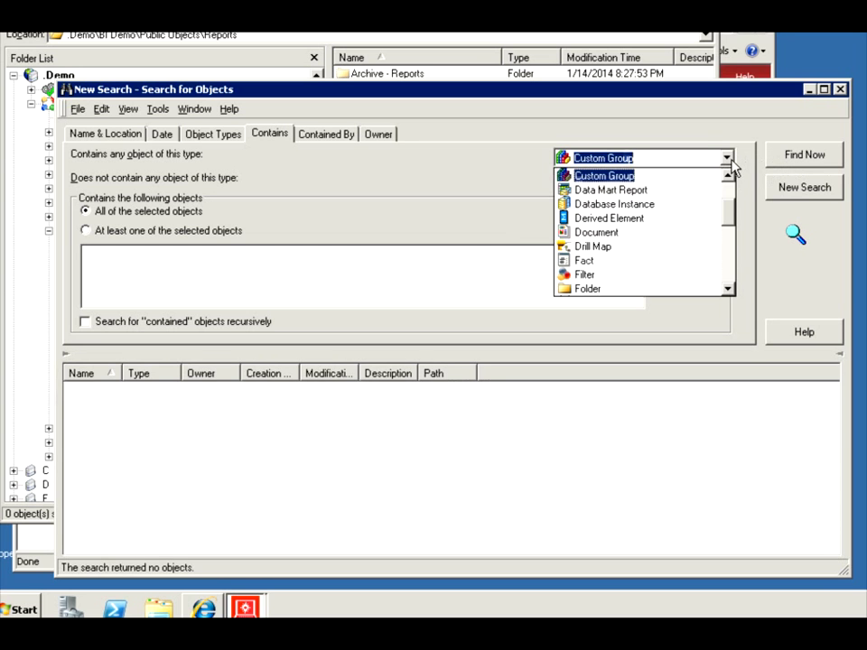
pyautogui.click(634, 248)
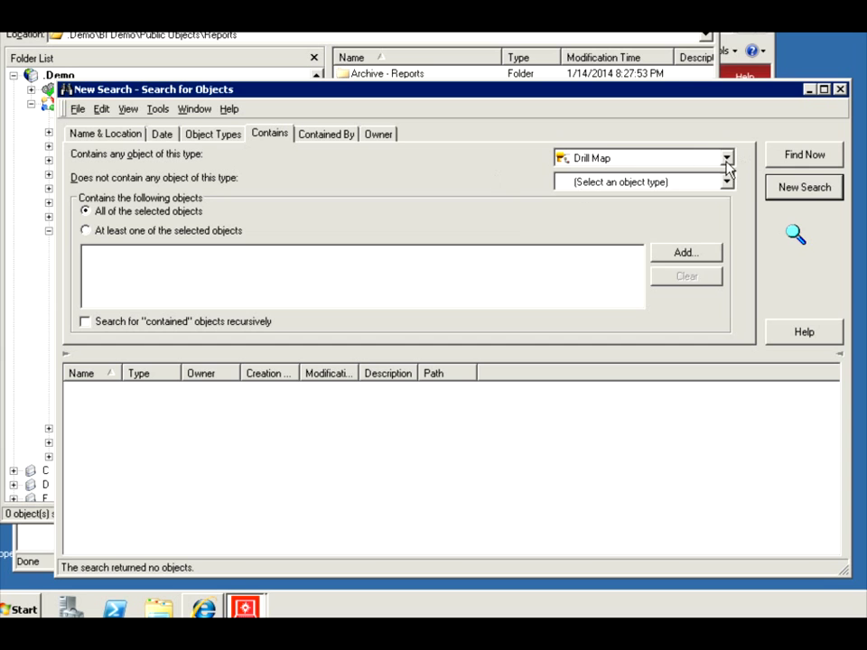
# Search for reports containing a Metric, then view the Contained By criteria.
pyautogui.click(727, 160)
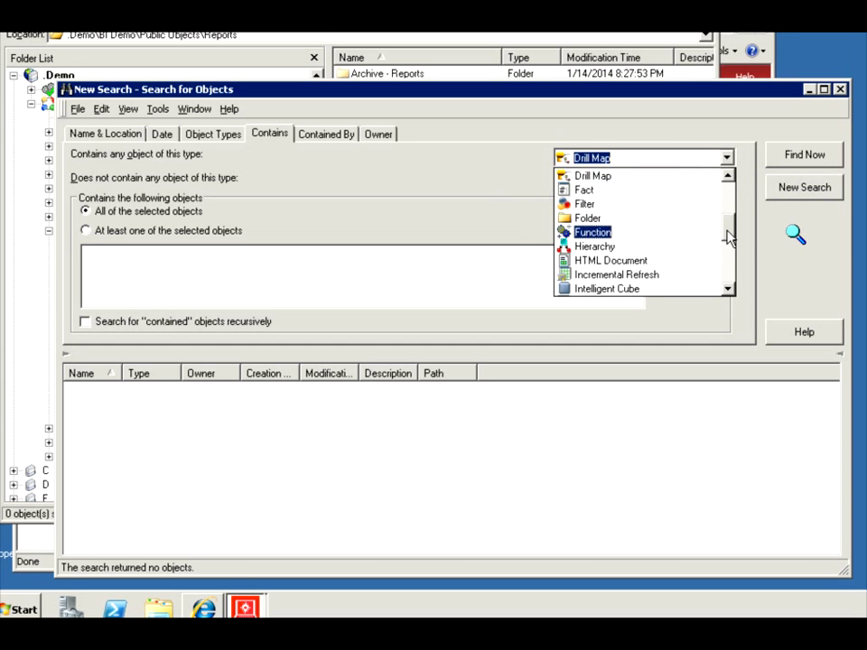
pyautogui.moveTo(728, 236)
pyautogui.mouseDown()
pyautogui.moveTo(728, 252)
pyautogui.moveTo(717, 252)
pyautogui.mouseUp()
pyautogui.click(589, 218)
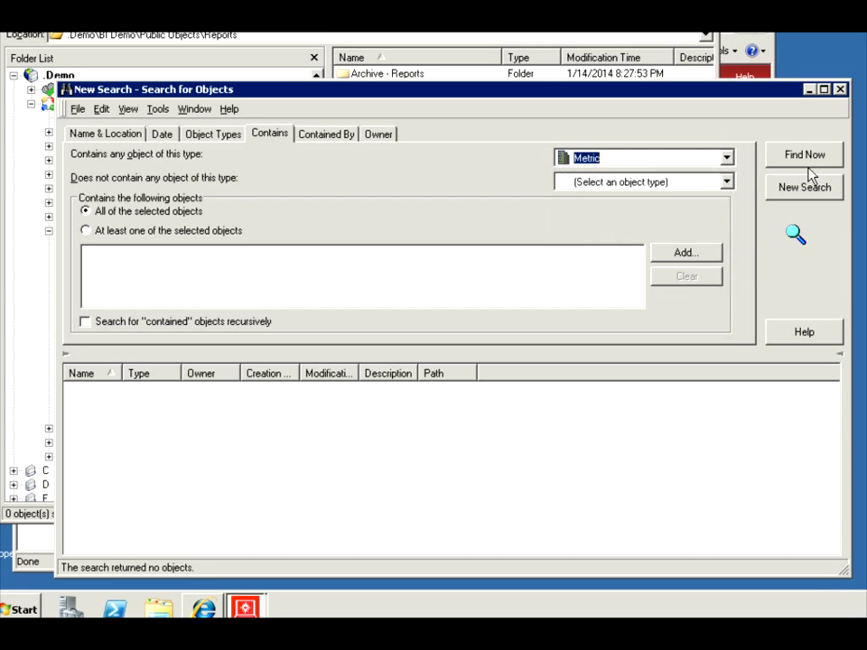
pyautogui.click(806, 160)
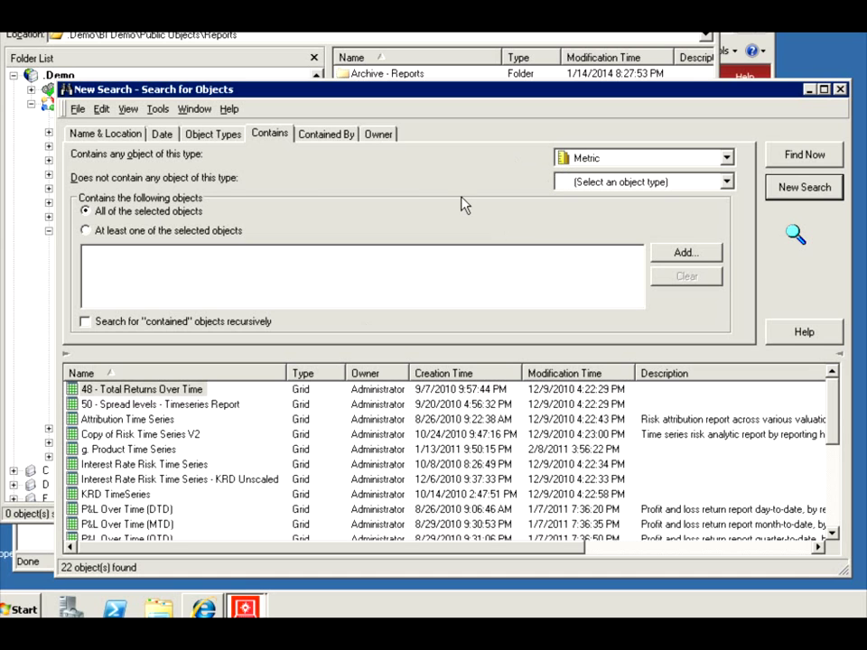
pyautogui.click(325, 134)
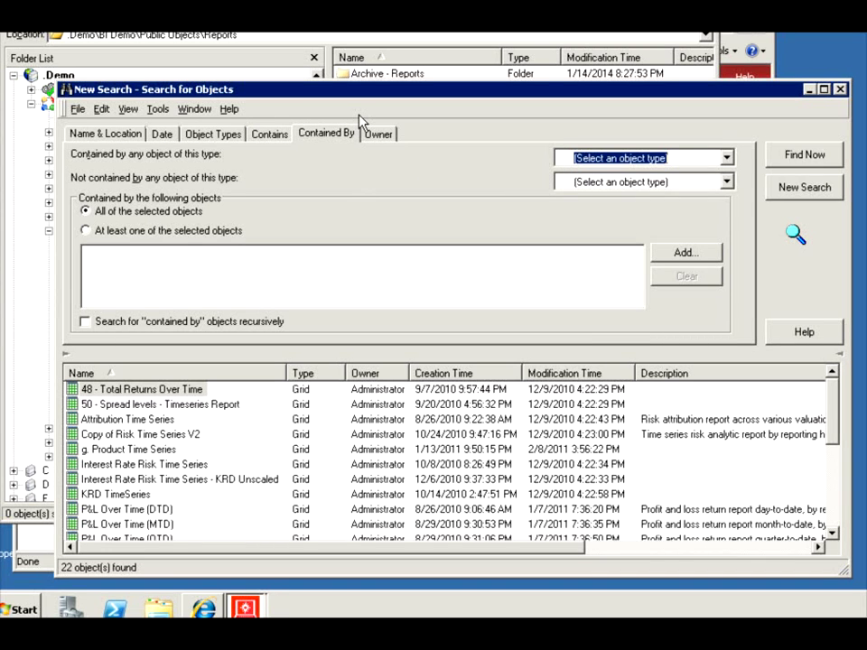
pyautogui.click(159, 108)
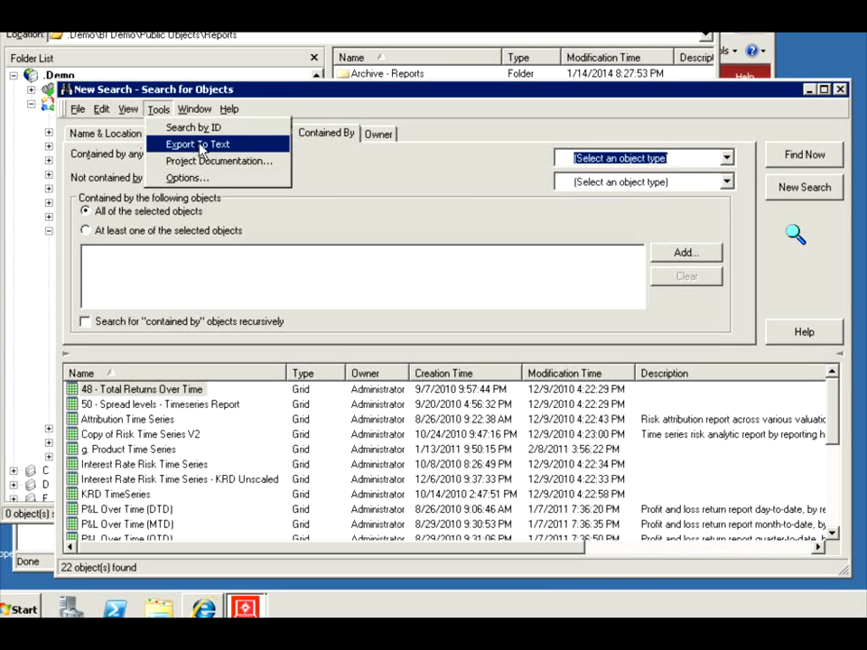
pyautogui.click(193, 143)
pyautogui.click(636, 336)
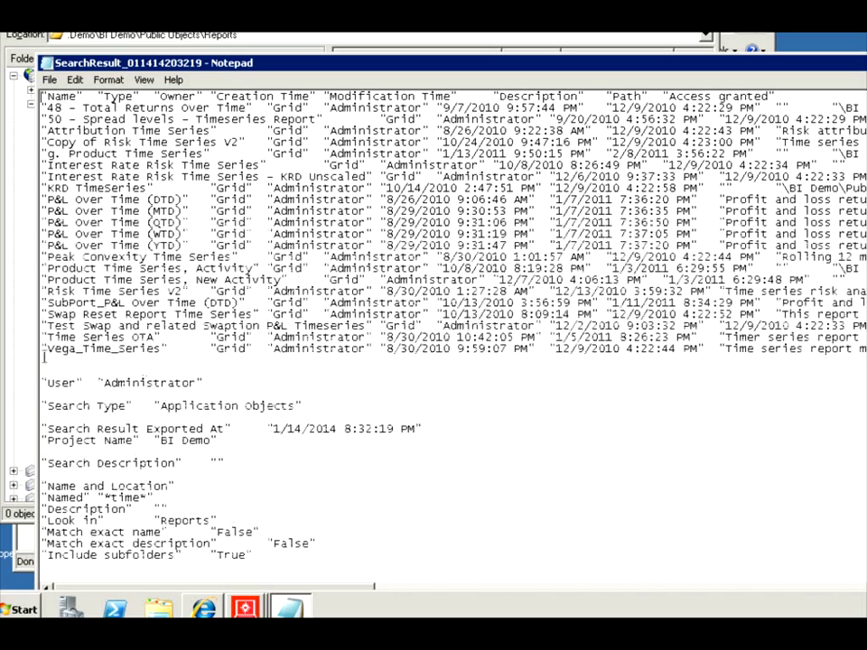
pyautogui.moveTo(42, 359); pyautogui.dragTo(36, 90)
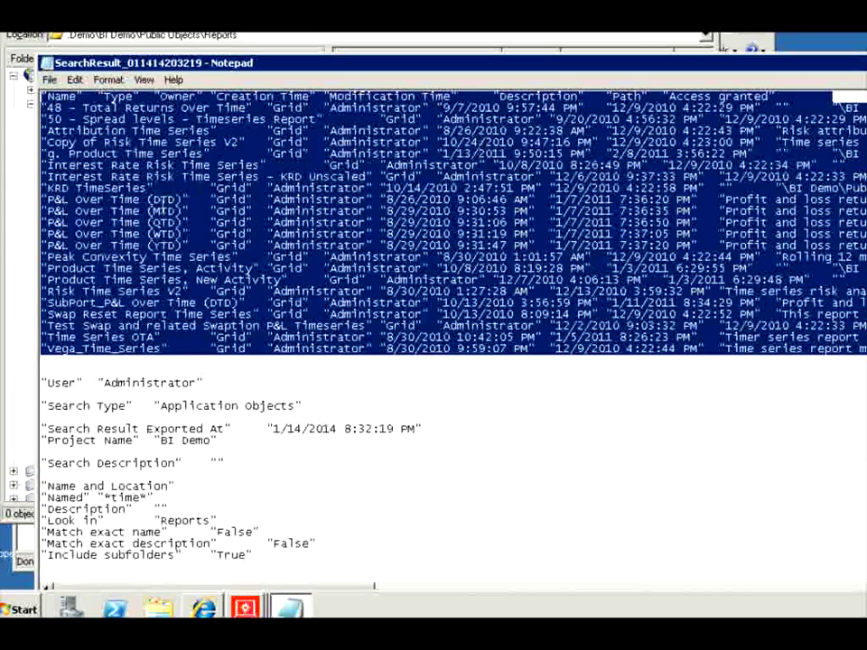
pyautogui.rightClick(143, 213)
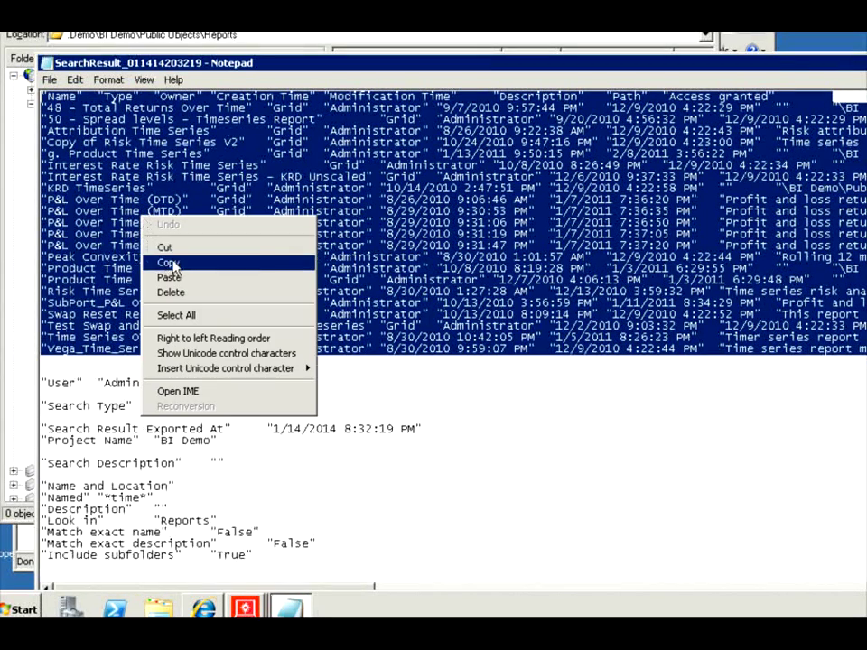
pyautogui.click(168, 264)
pyautogui.press('super')
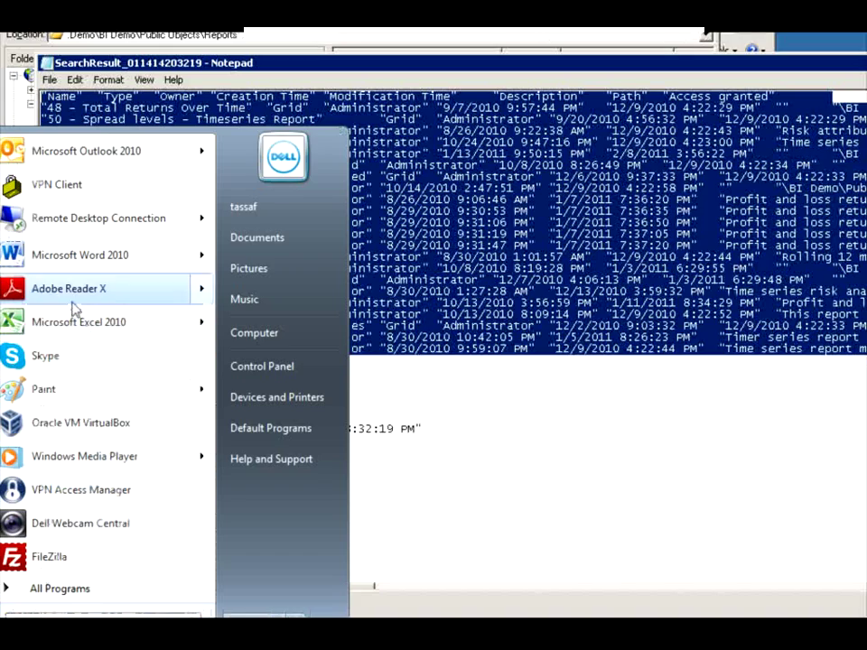
# Paste the 22 result rows into a new Excel sheet and autofit columns D and E.
pyautogui.click(68, 325)
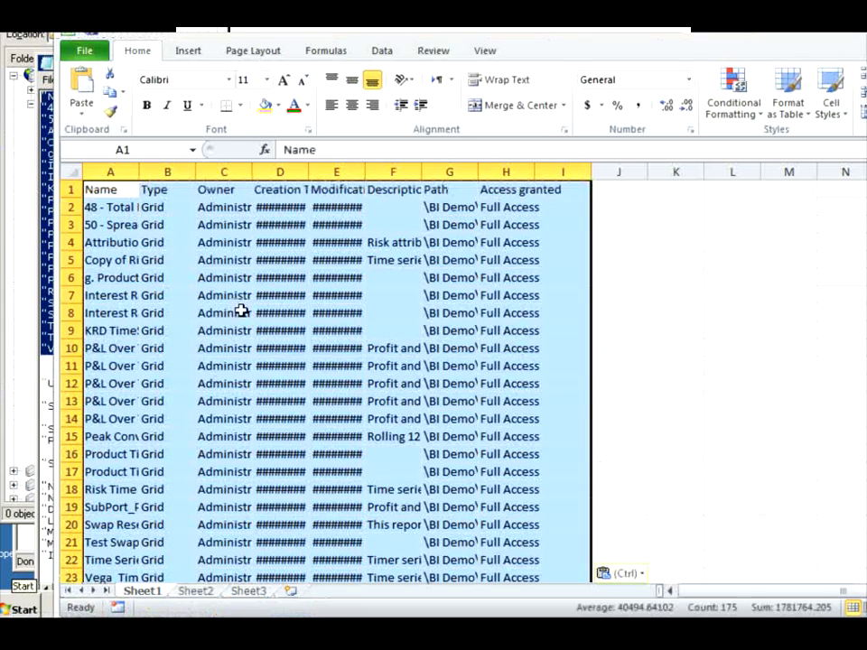
pyautogui.hotkey('ctrl', 'v')
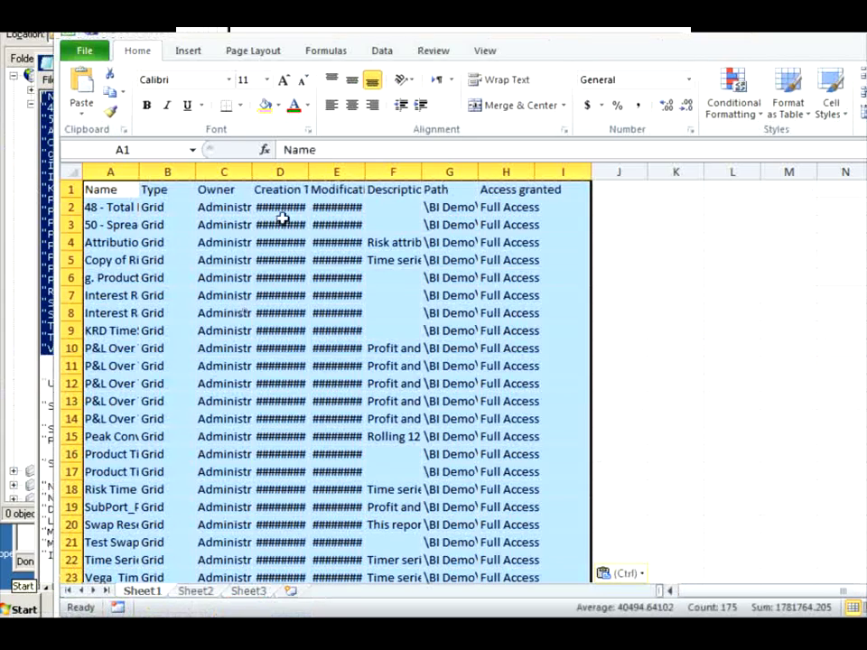
pyautogui.click(433, 229)
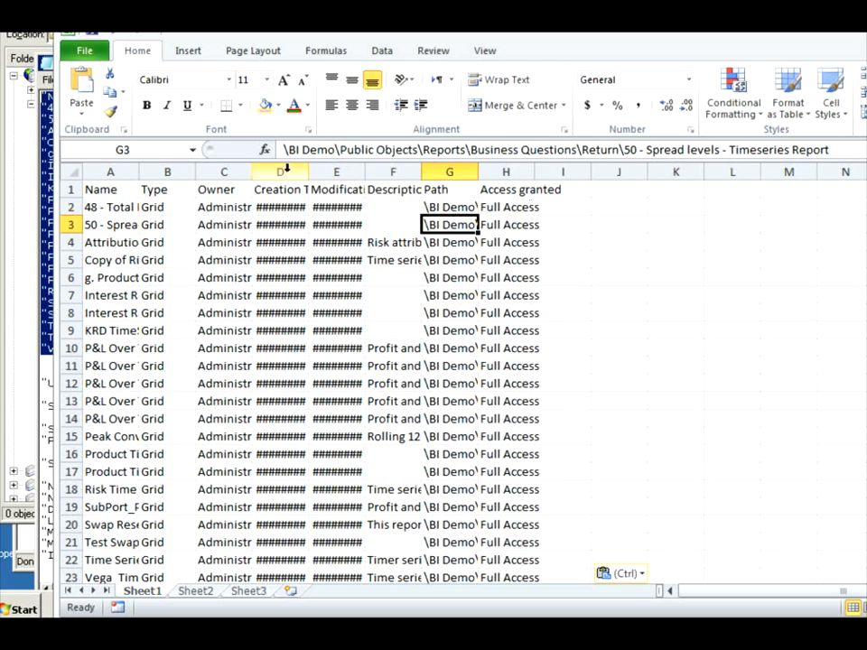
pyautogui.doubleClick(309, 172)
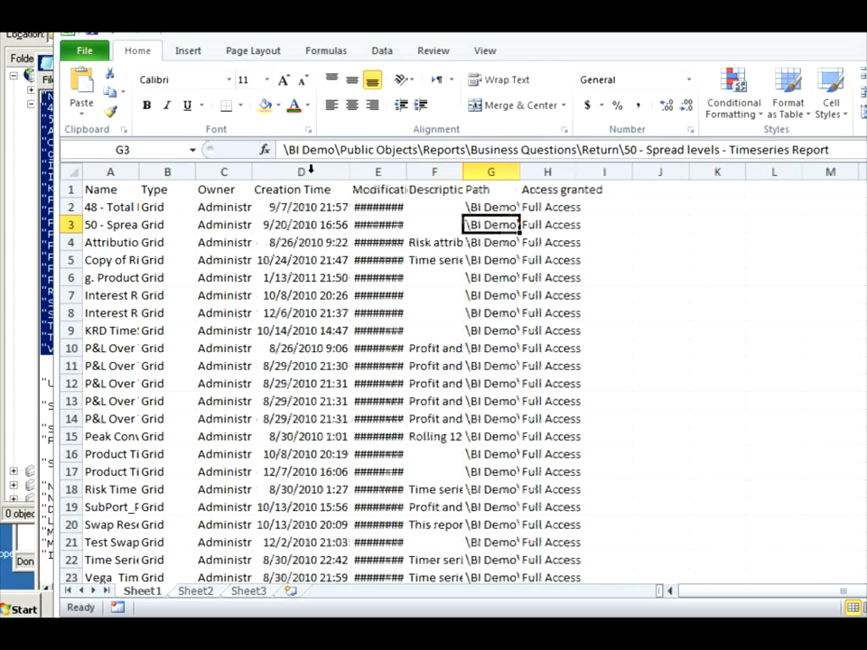
pyautogui.doubleClick(407, 171)
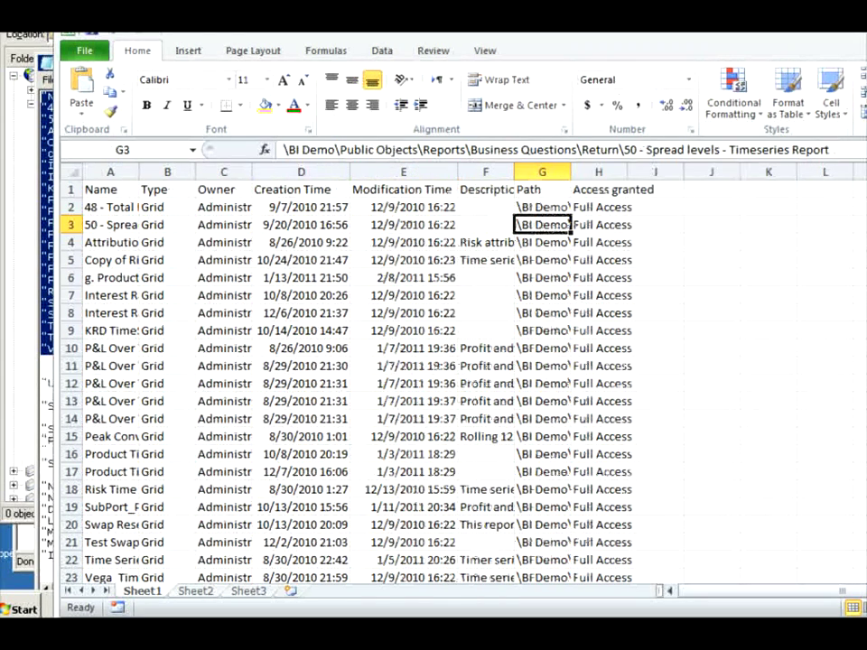
pyautogui.hotkey('alt', 'F4')
# Close Excel with Don't Save and exit Notepad, returning to the search window.
pyautogui.click(583, 351)
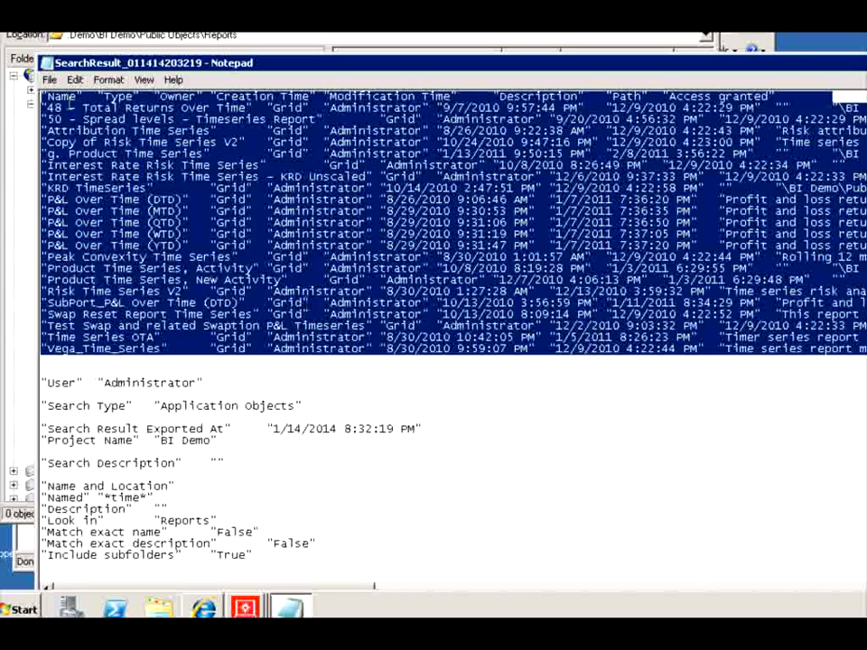
pyautogui.click(50, 79)
pyautogui.click(61, 201)
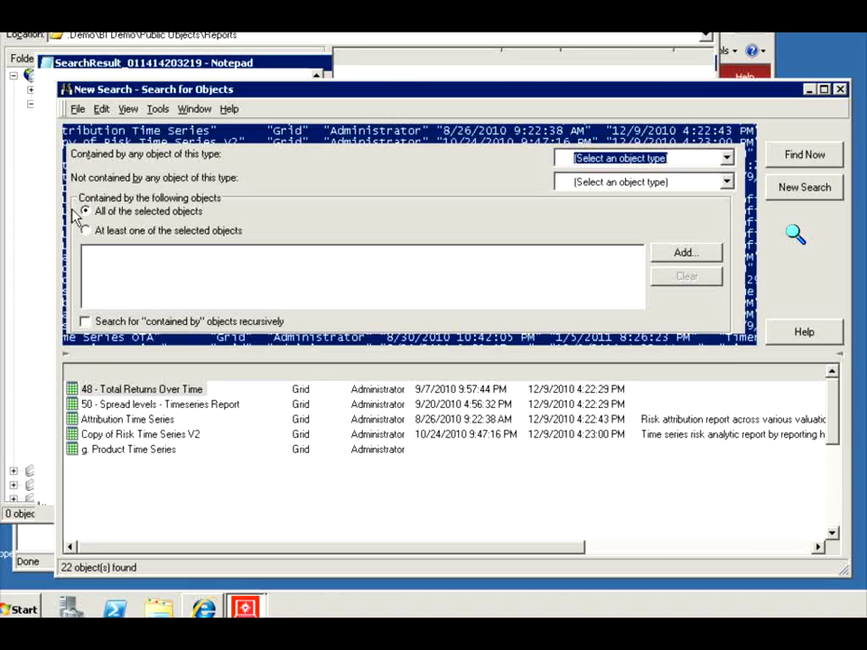
pyautogui.click(158, 109)
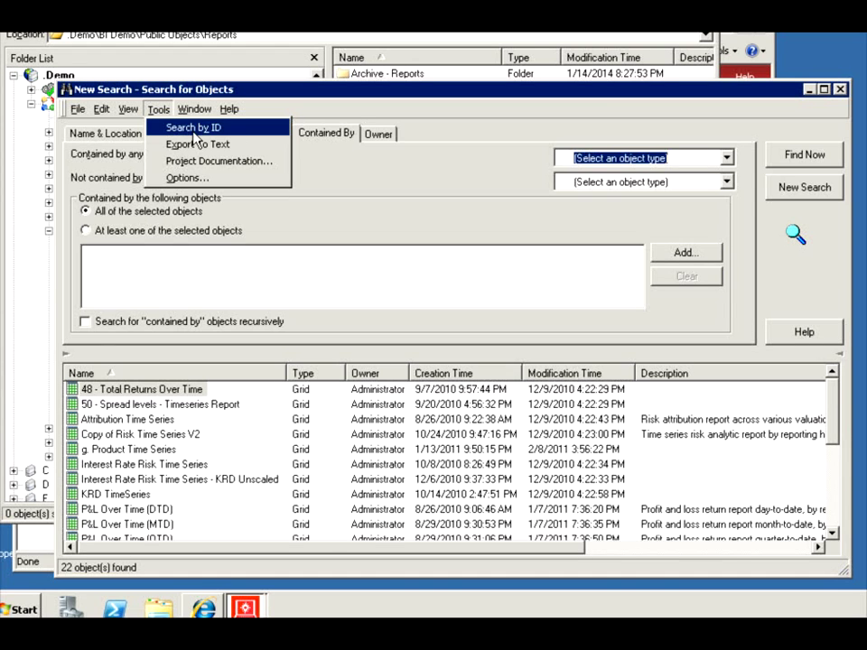
# Search by object ID for I23423 and dismiss the invalid-ID error.
pyautogui.click(193, 128)
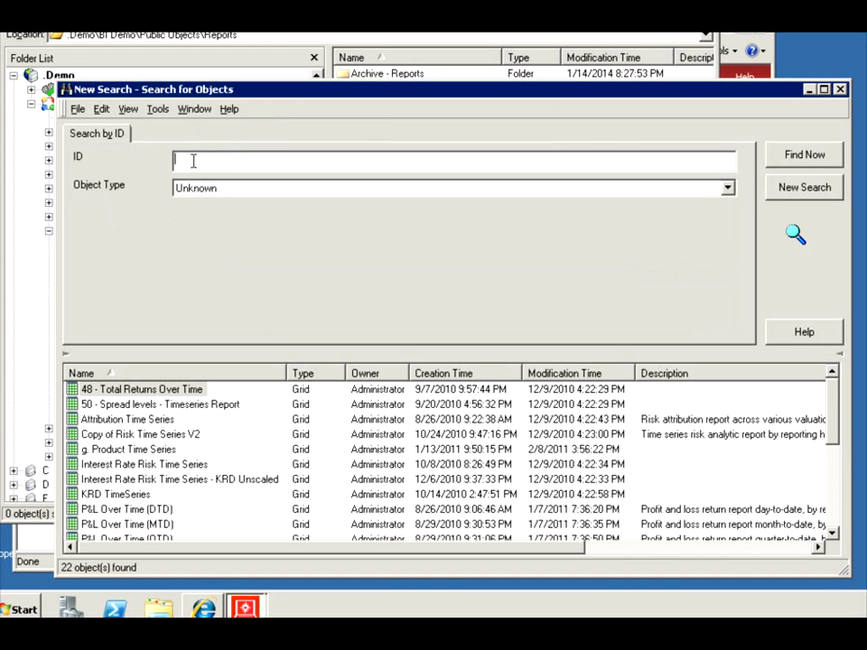
pyautogui.press('Return')
pyautogui.press('Return')
pyautogui.write('I23423')
pyautogui.click(780, 152)
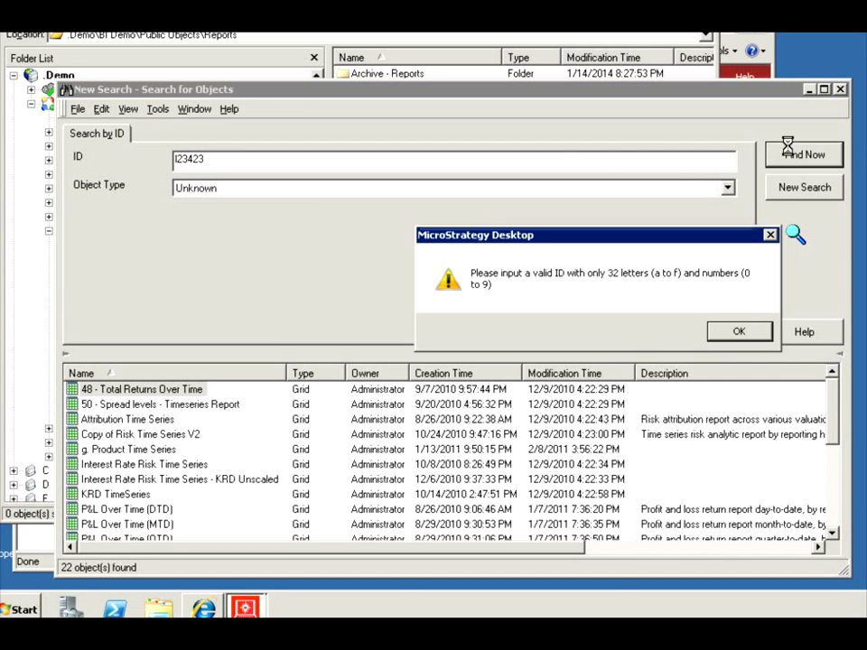
pyautogui.click(722, 337)
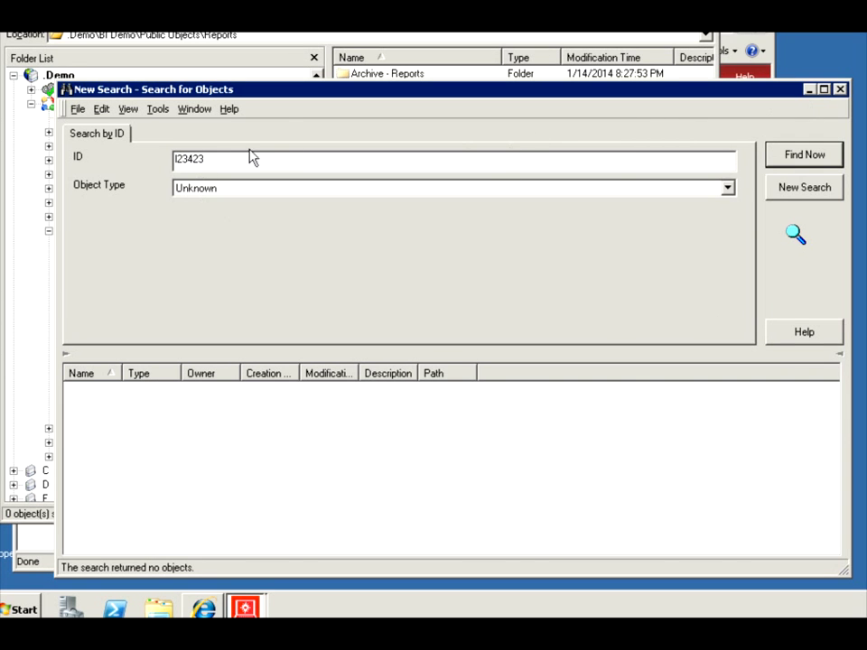
# Close the search window without saving the search.
pyautogui.click(158, 109)
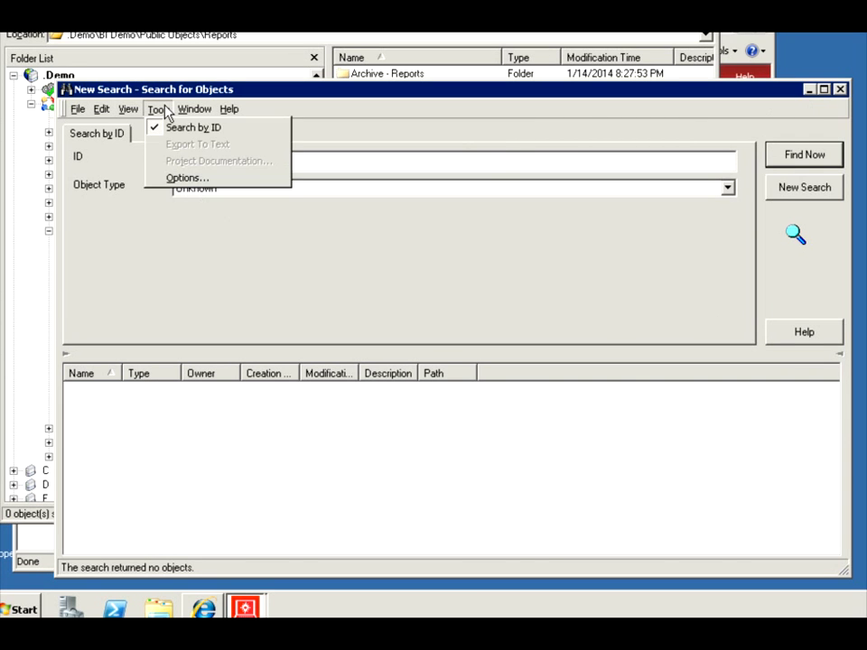
pyautogui.click(166, 111)
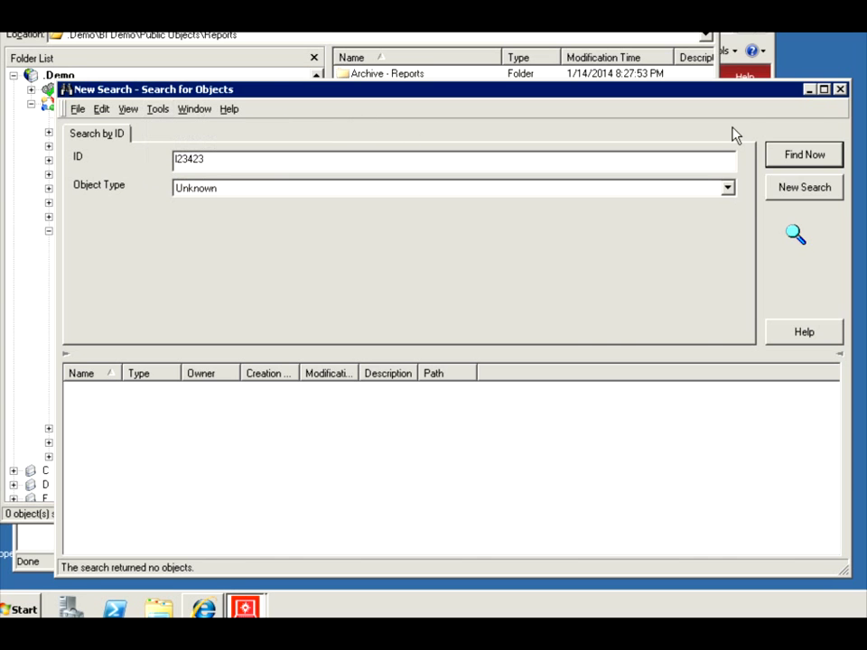
pyautogui.click(838, 88)
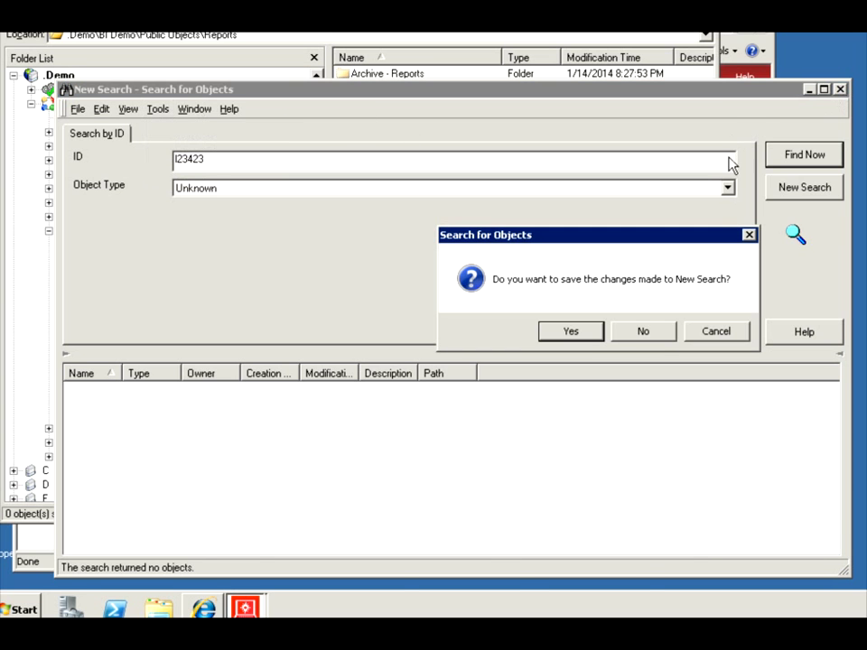
pyautogui.click(644, 333)
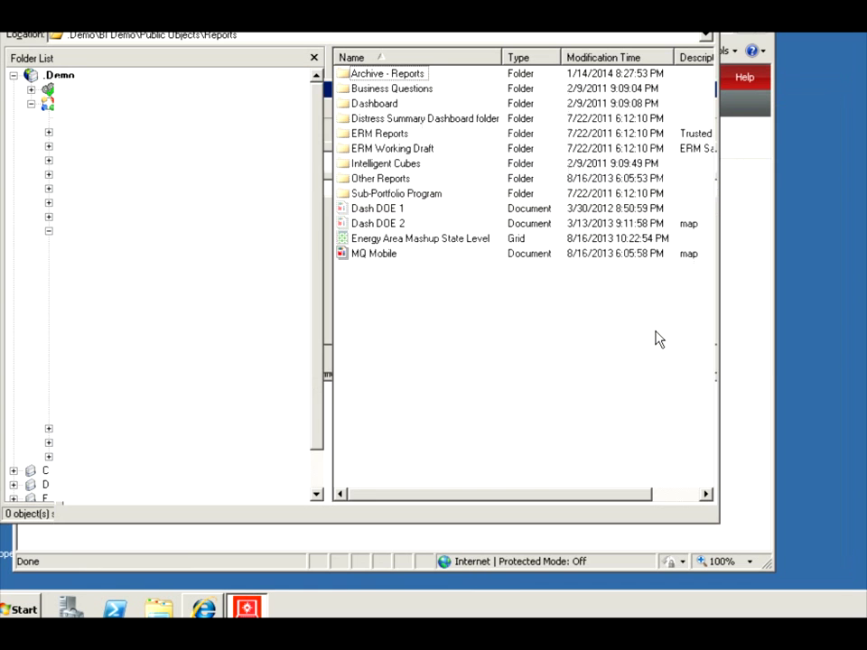
# Start a new object search looking in \BI Demo\Public Objects\Filters and run it.
pyautogui.rightClick(352, 296)
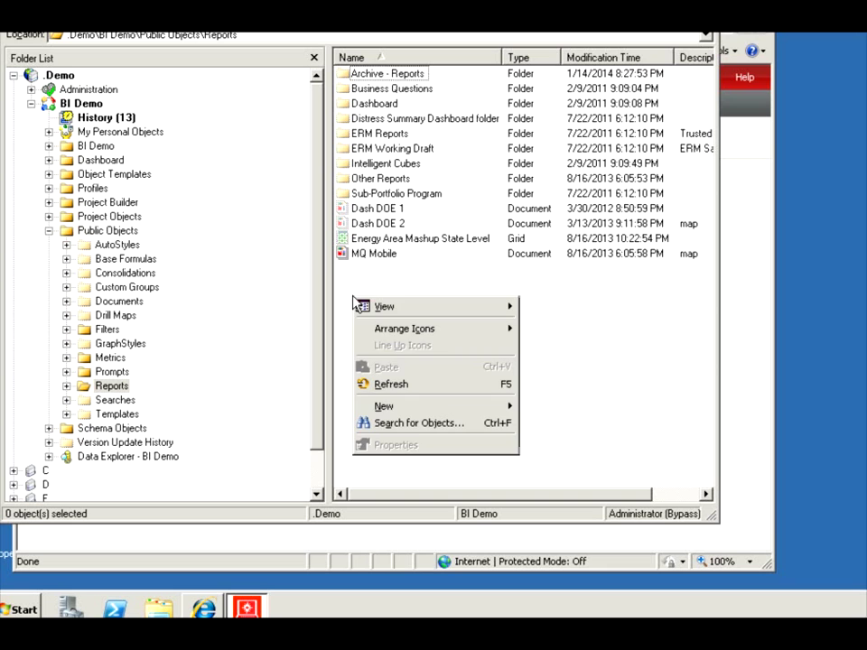
pyautogui.click(408, 422)
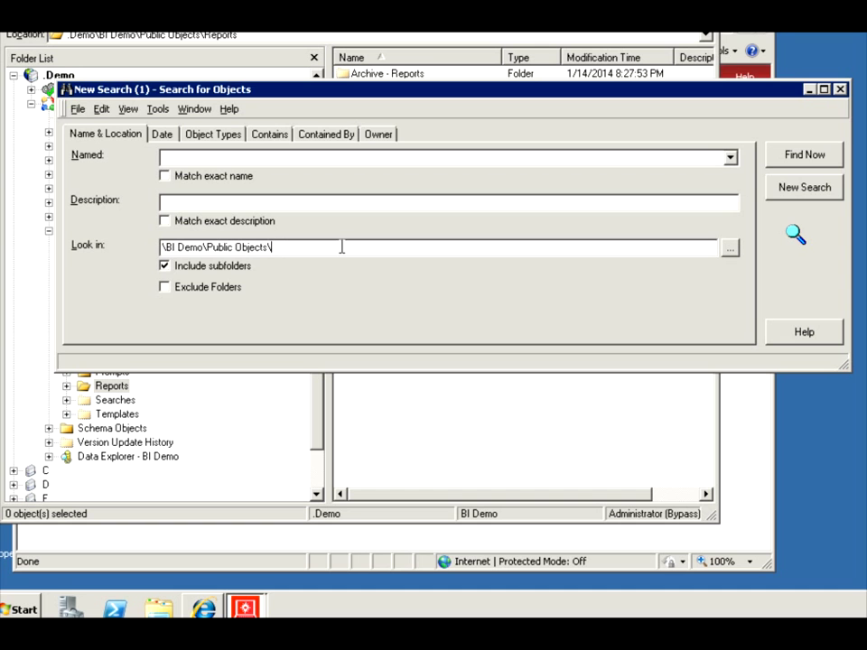
pyautogui.write('Filters')
pyautogui.click(802, 154)
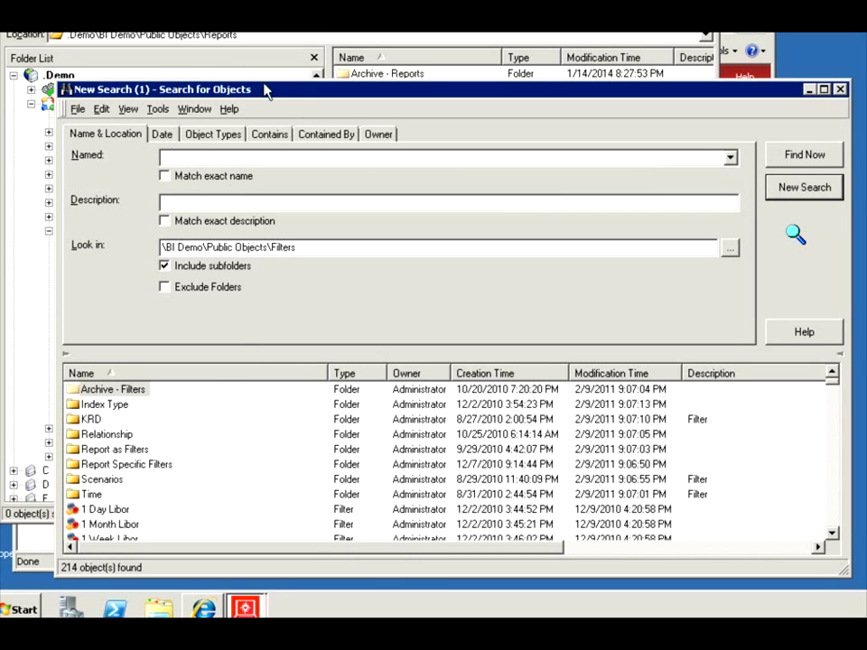
# Restrict the search to the Filter object type and rerun it, finding 199 filters.
pyautogui.click(239, 134)
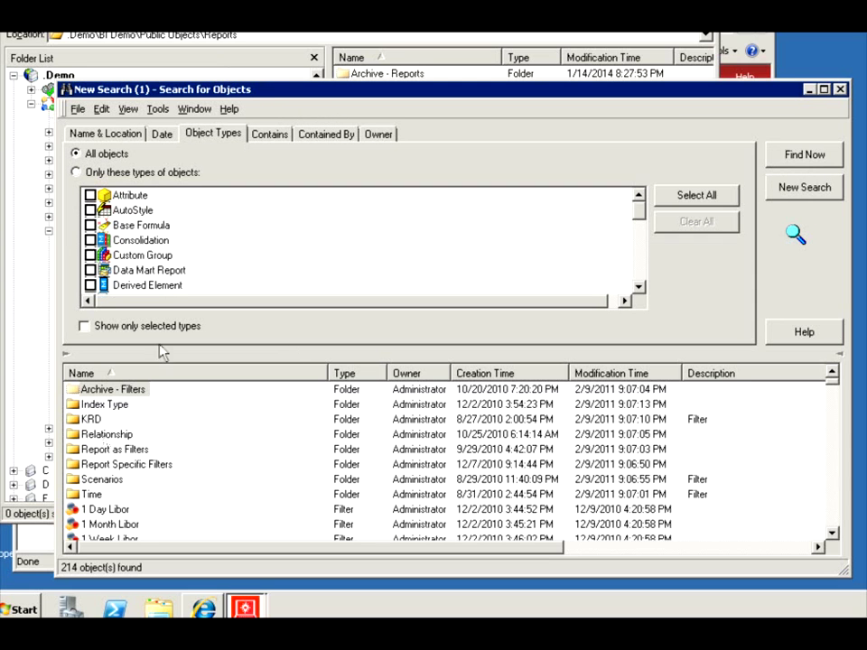
pyautogui.scroll(-2, 638, 221)
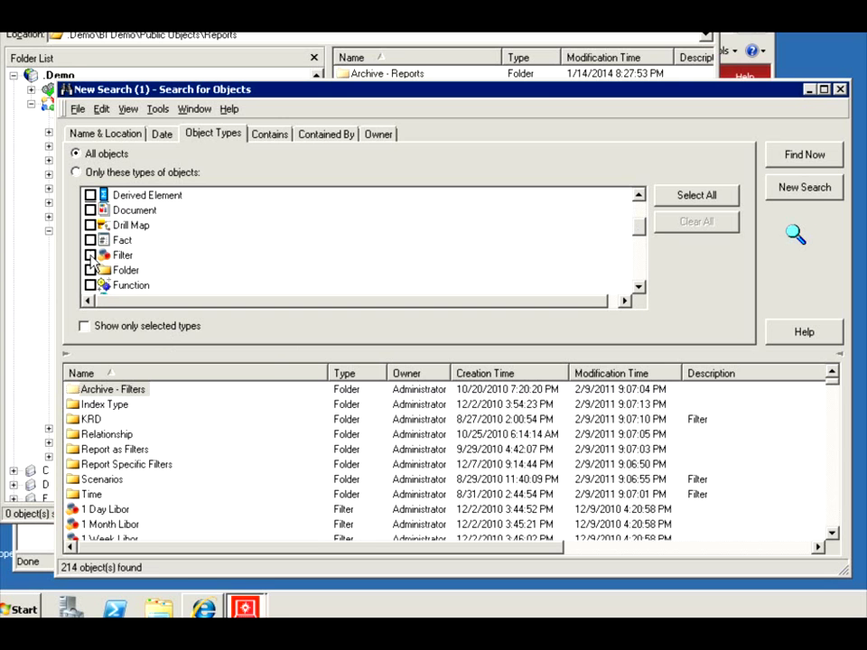
pyautogui.click(91, 255)
pyautogui.click(802, 155)
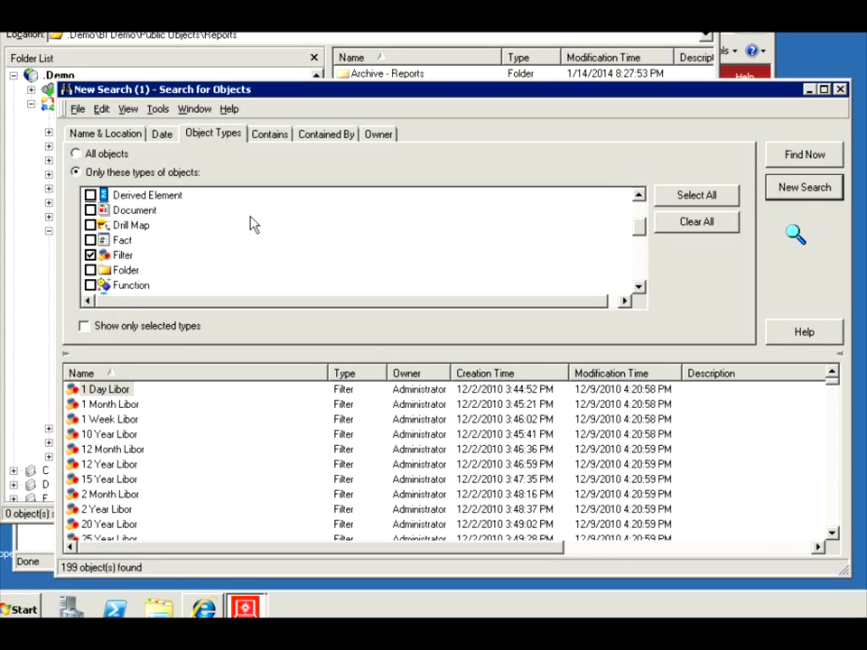
# Save the search as 'all my filters' in Reports, close it, and select the saved search.
pyautogui.click(78, 109)
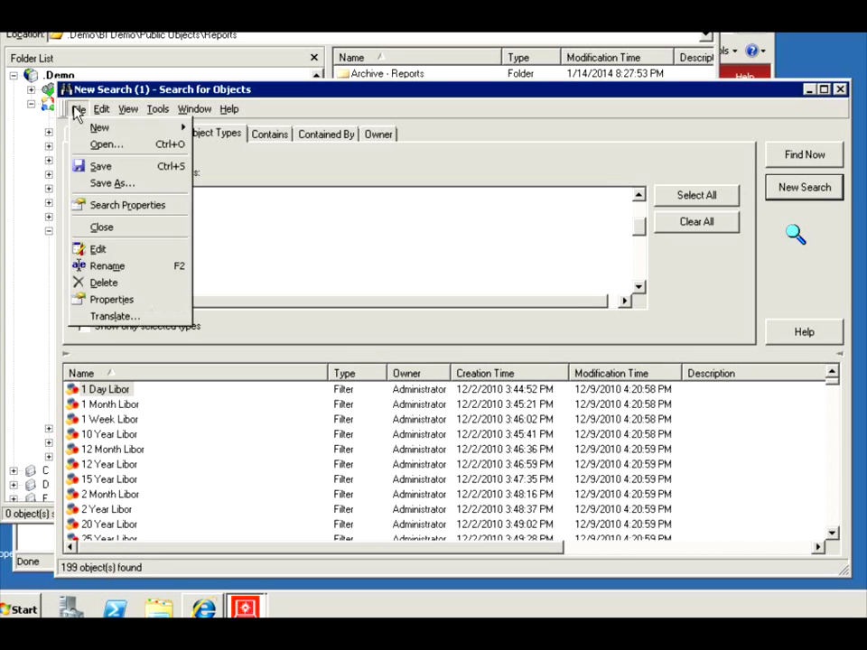
pyautogui.click(110, 183)
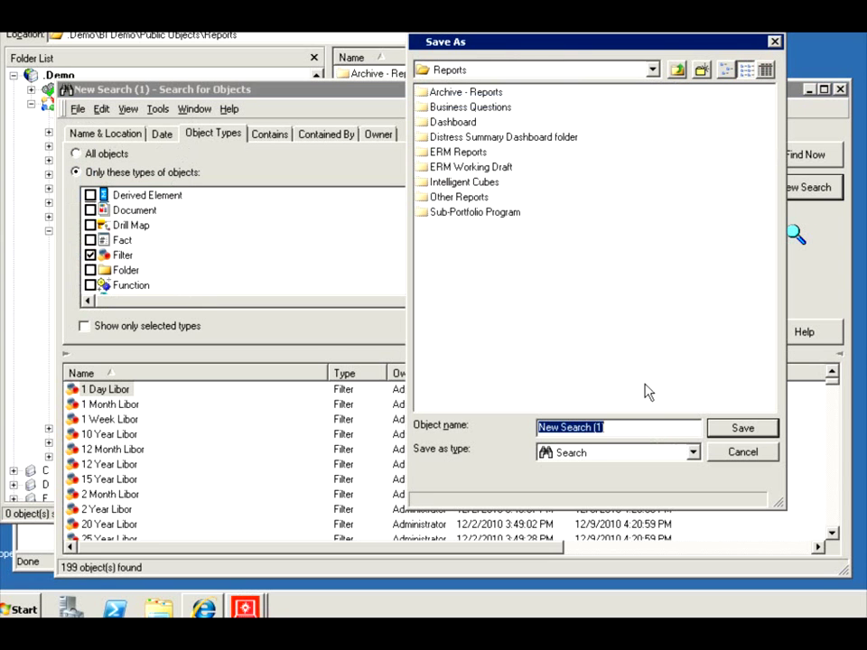
pyautogui.write('my filters')
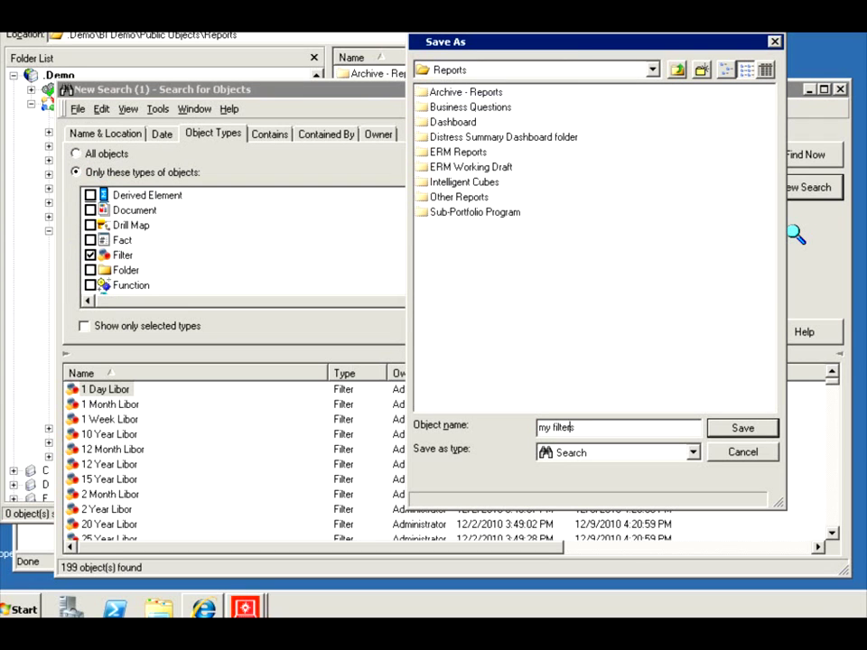
pyautogui.write('all')
pyautogui.click(720, 434)
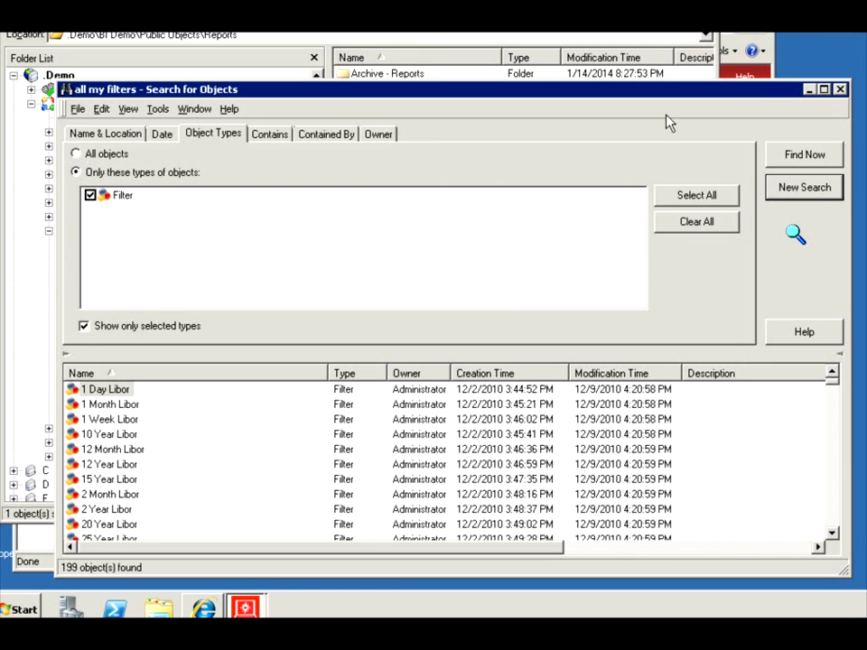
pyautogui.click(839, 89)
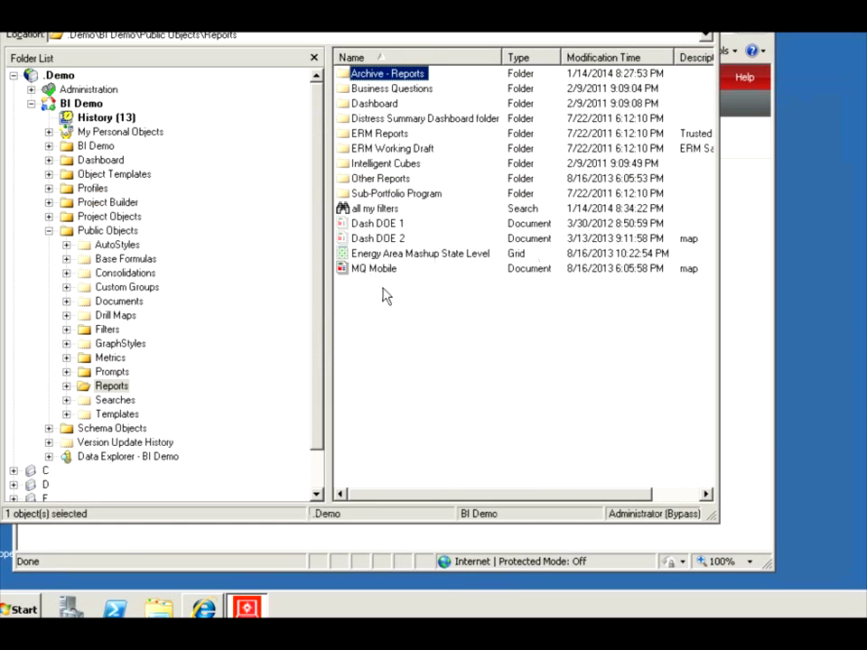
pyautogui.click(363, 210)
# Start a new Object prompt from the Reports folder.
pyautogui.click(364, 316)
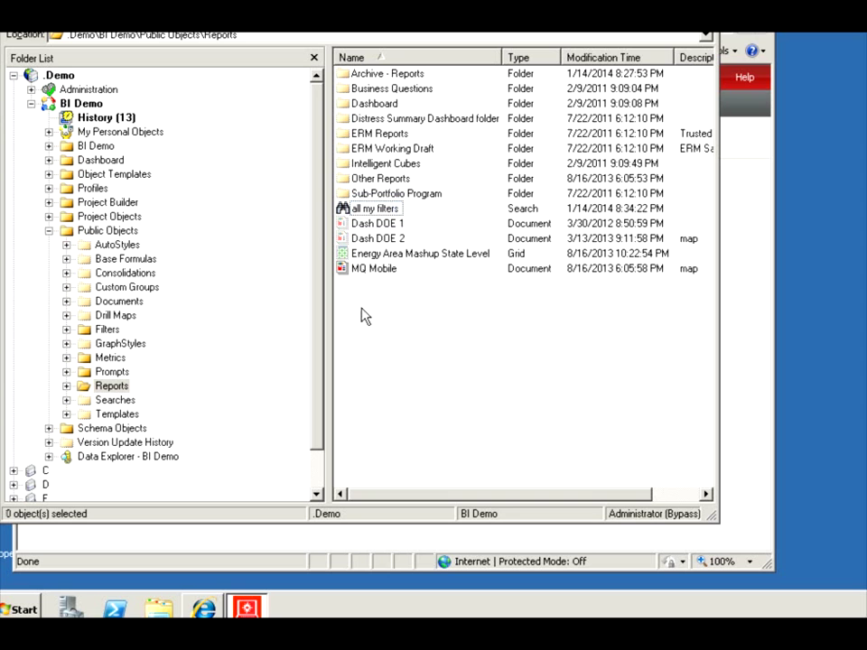
pyautogui.rightClick(364, 315)
pyautogui.moveTo(474, 420)
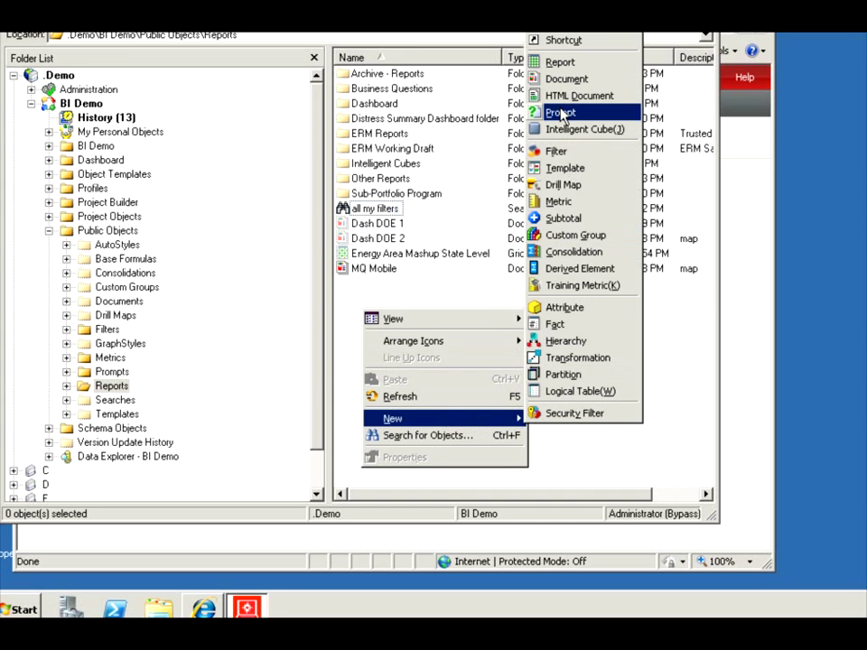
pyautogui.click(560, 112)
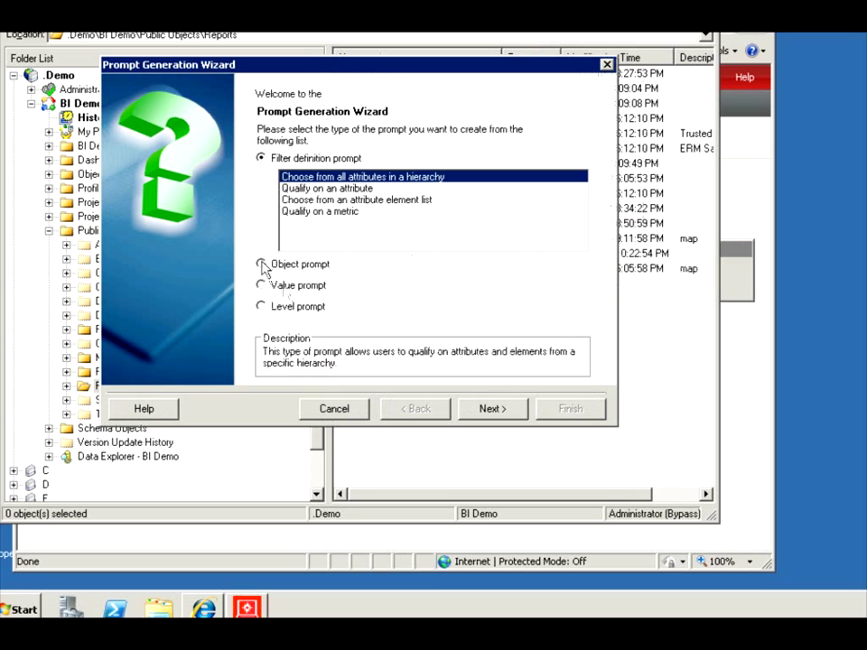
pyautogui.click(262, 265)
pyautogui.click(503, 411)
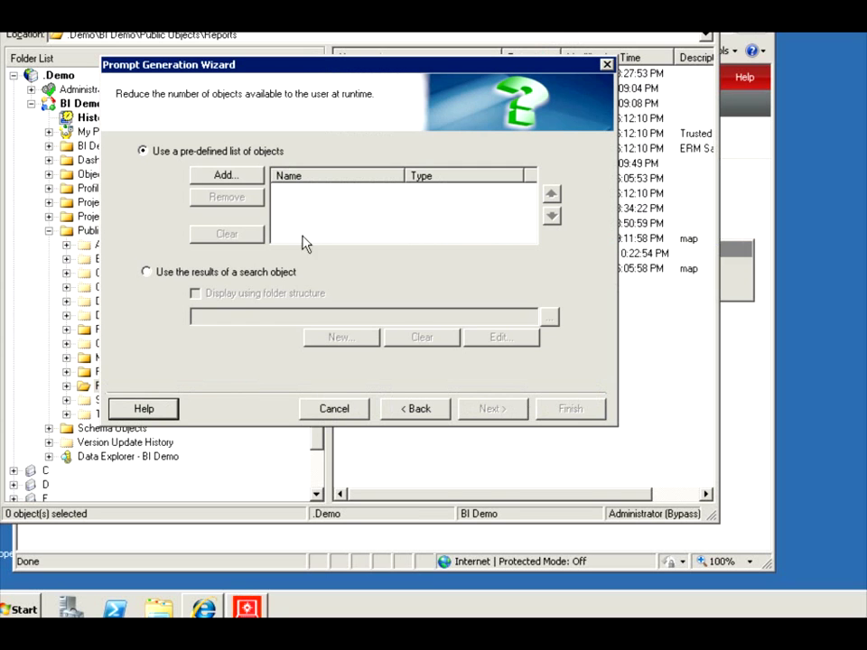
# Base the prompt on the results of the 'all my filters' search in Public Objects\Reports.
pyautogui.click(146, 272)
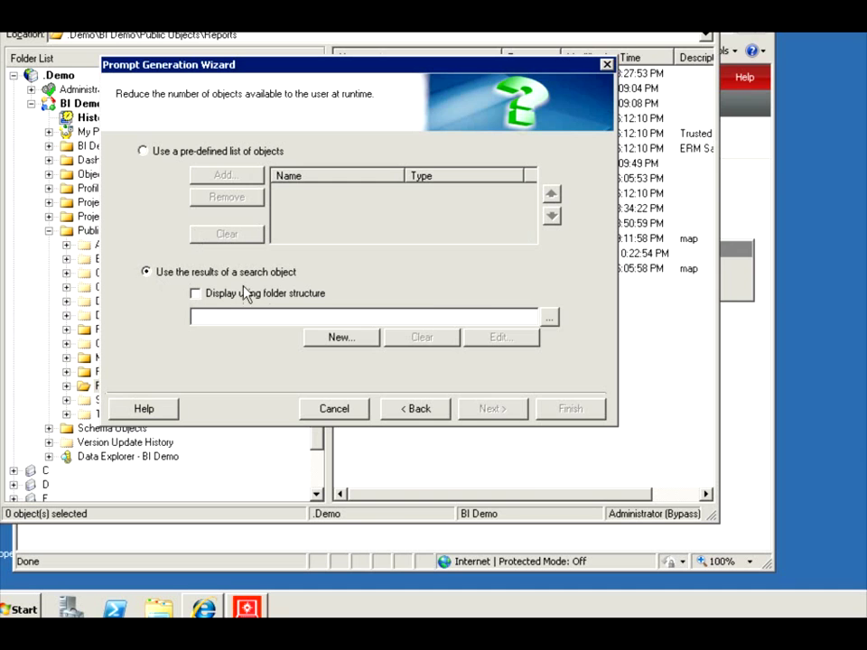
pyautogui.click(547, 318)
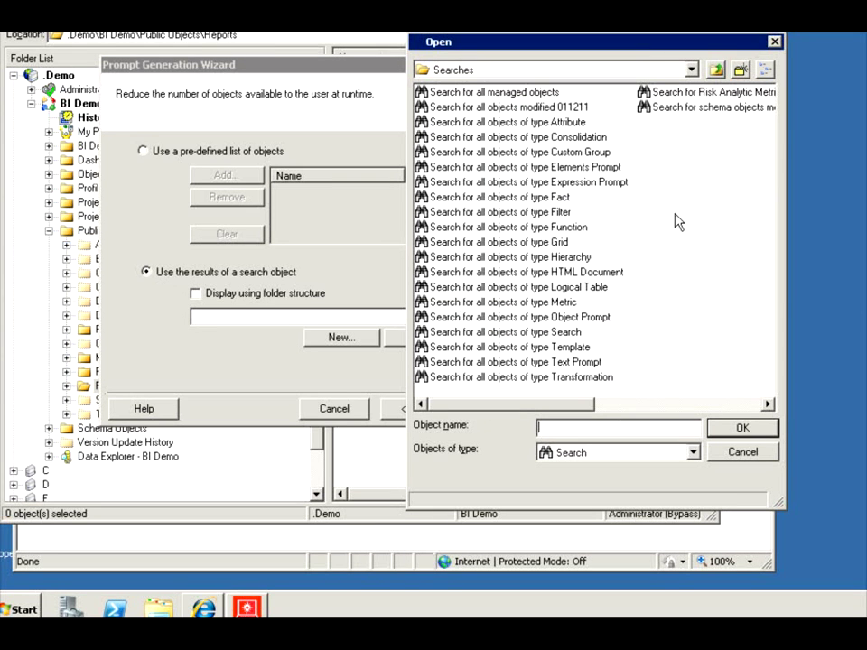
pyautogui.click(716, 69)
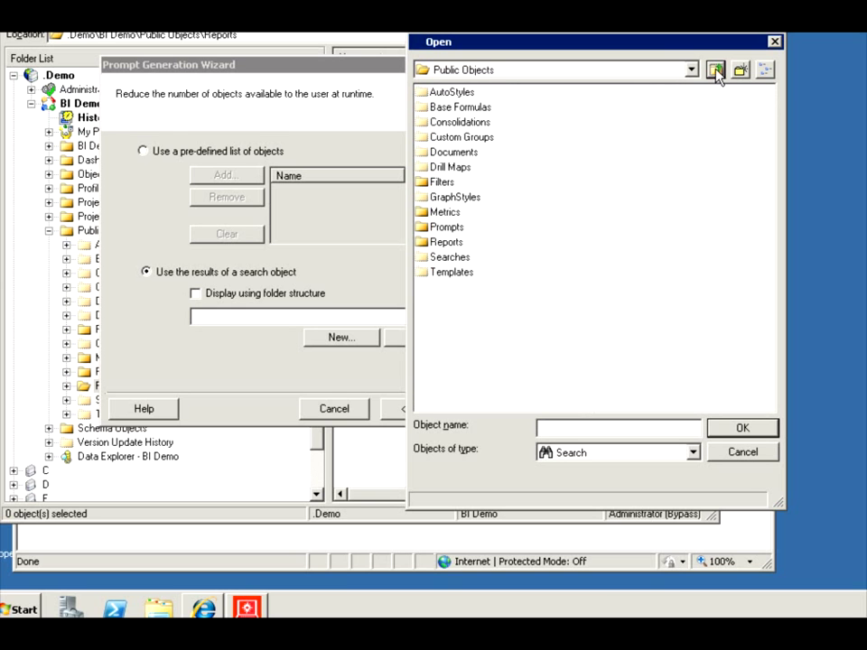
pyautogui.doubleClick(441, 242)
pyautogui.click(448, 228)
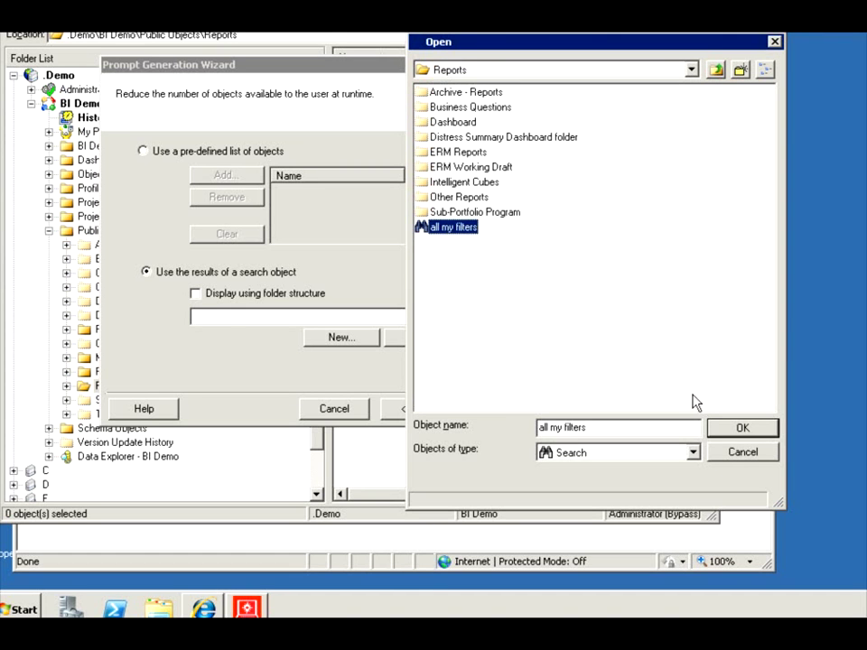
pyautogui.click(742, 429)
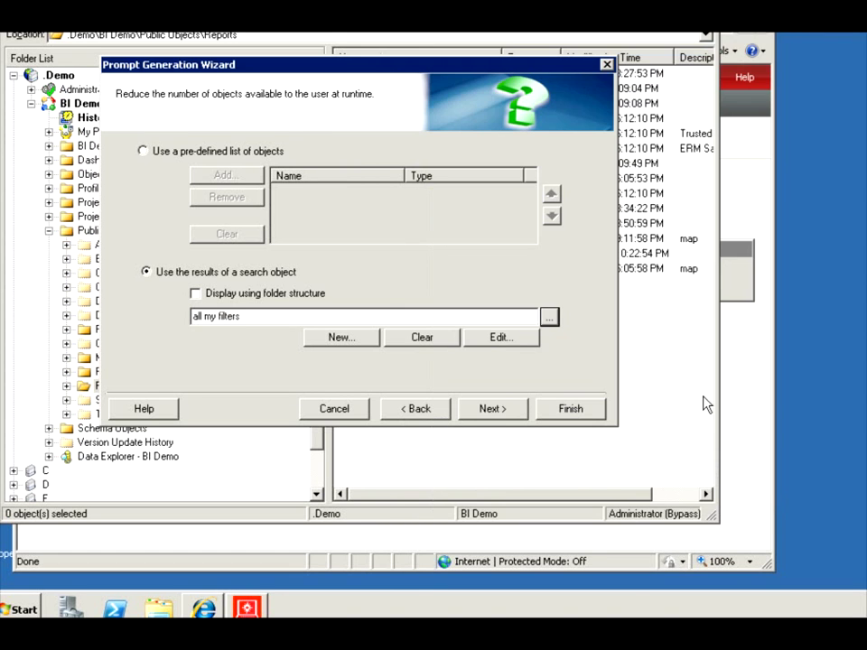
# Finish the prompt and save it as 'search all my filters'.
pyautogui.click(521, 411)
pyautogui.click(568, 409)
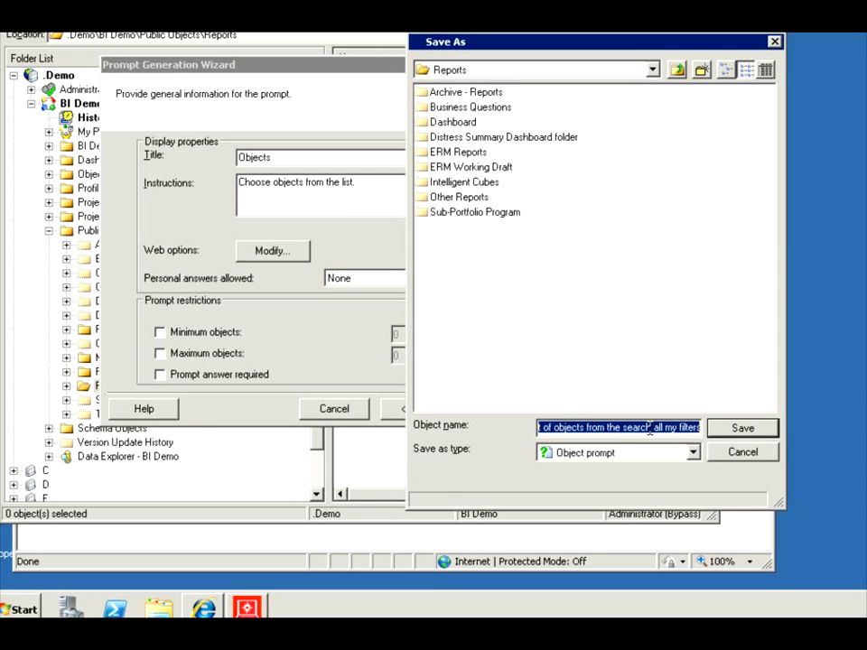
pyautogui.moveTo(622, 427); pyautogui.dragTo(428, 434)
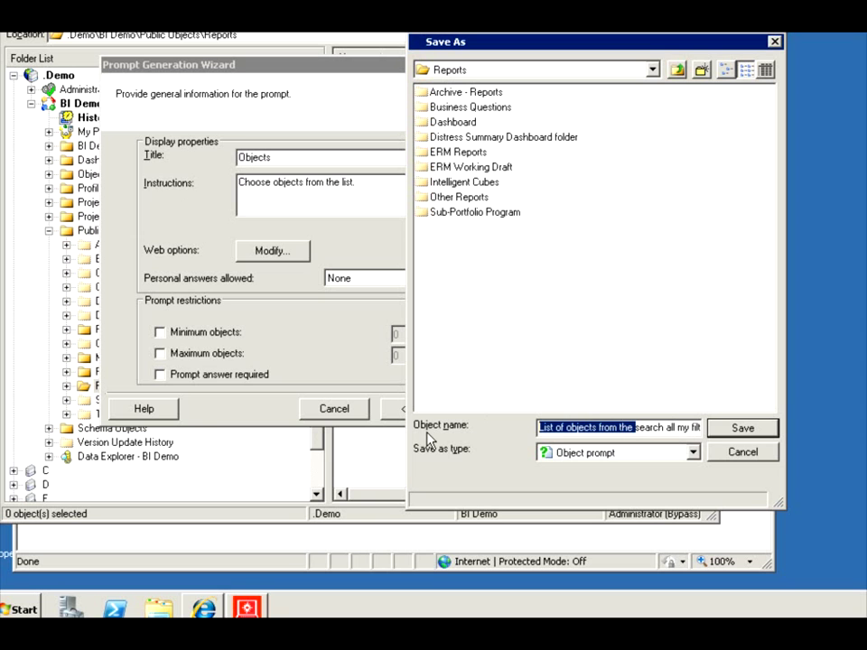
pyautogui.press('Delete')
pyautogui.click(746, 428)
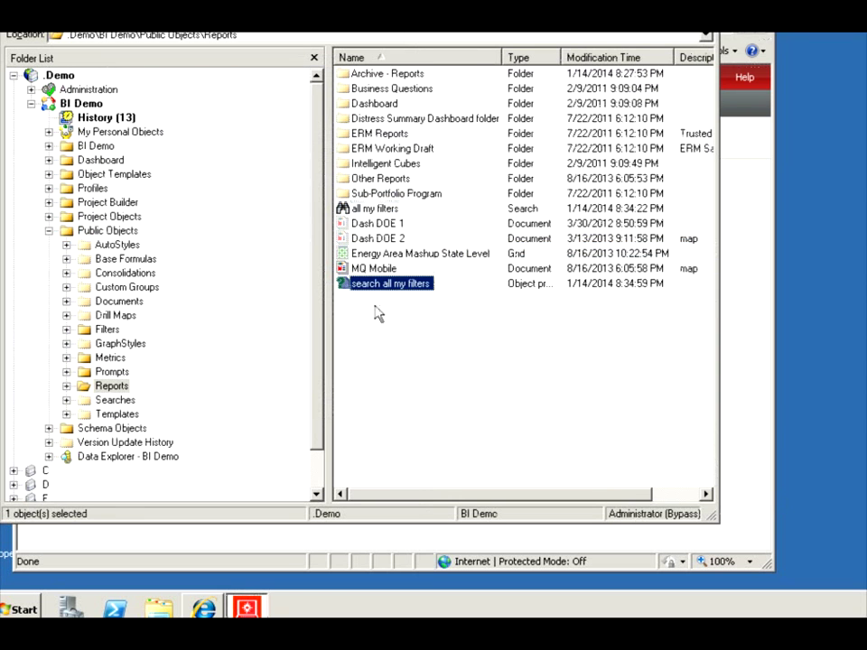
# Create a blank report and add Coupon Range Group from the Coupon Range attribute folder to its grid.
pyautogui.rightClick(369, 313)
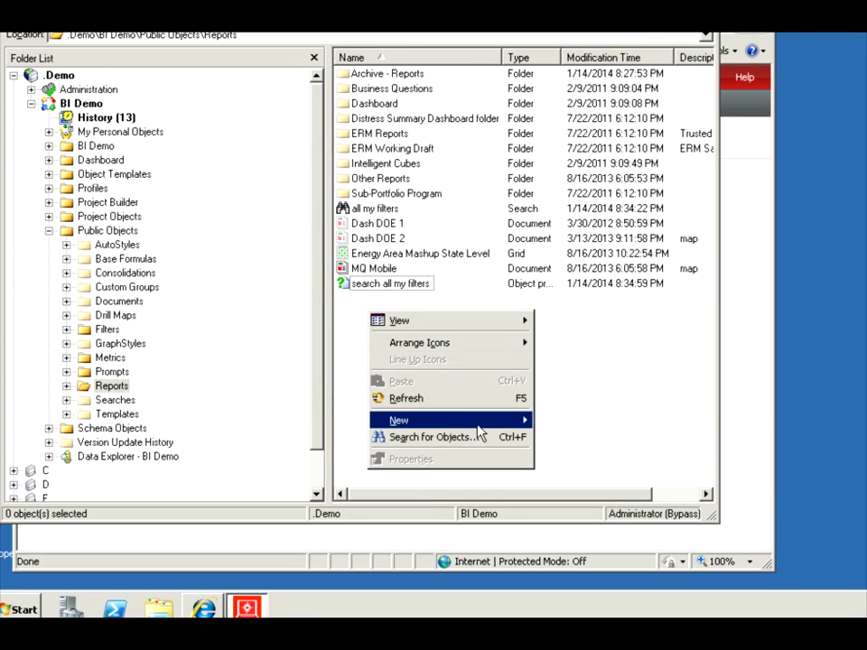
pyautogui.moveTo(483, 422)
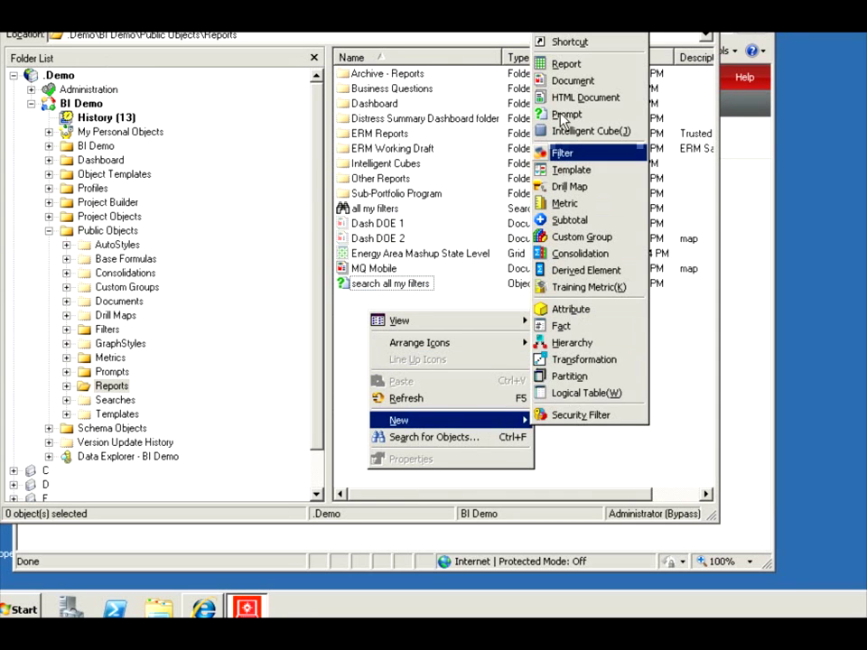
pyautogui.click(563, 64)
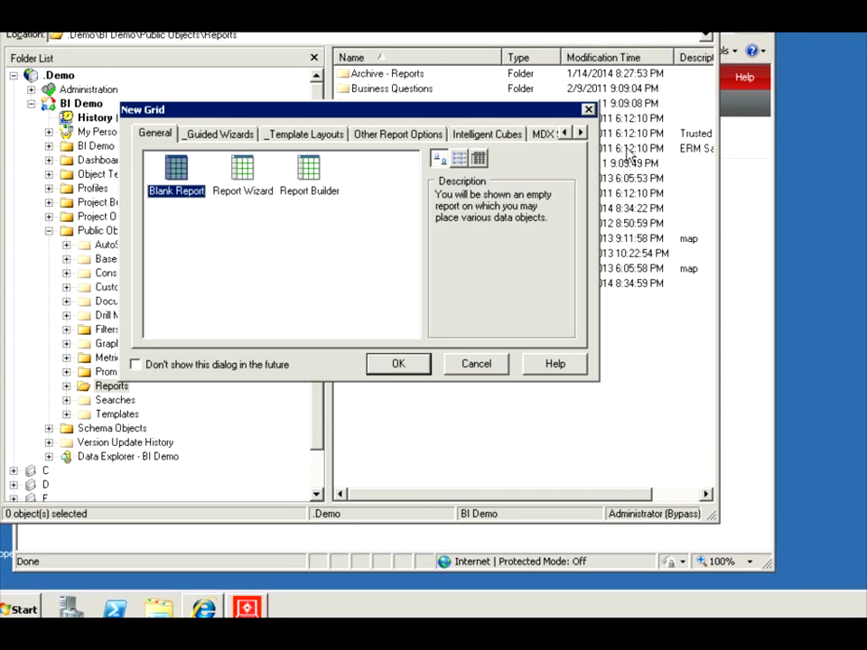
pyautogui.click(396, 363)
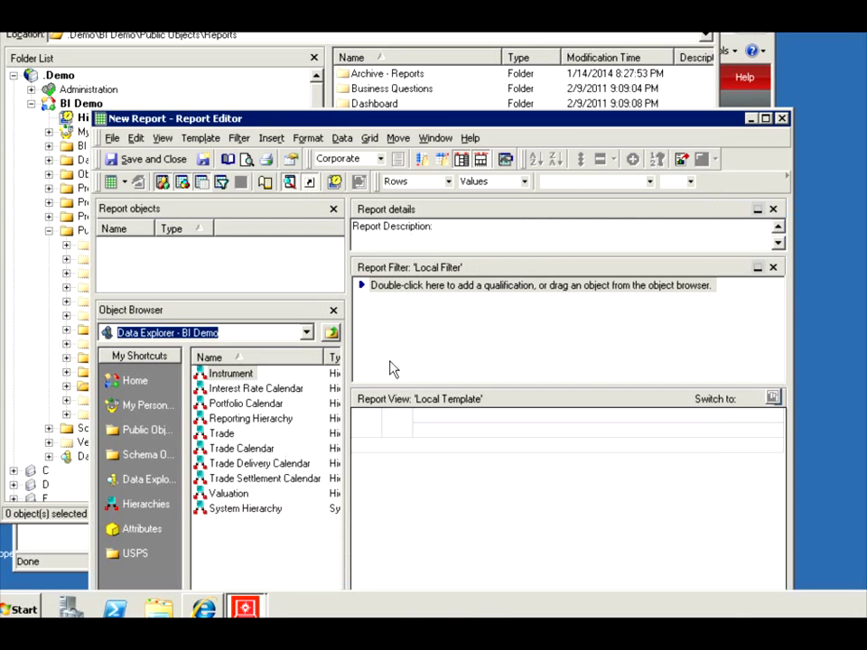
pyautogui.click(126, 529)
pyautogui.doubleClick(222, 388)
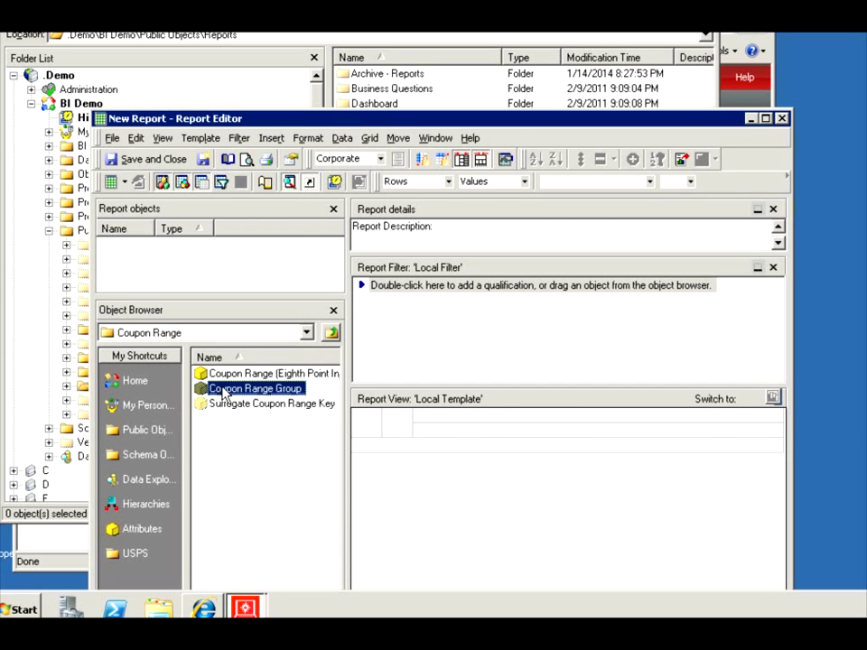
pyautogui.doubleClick(248, 388)
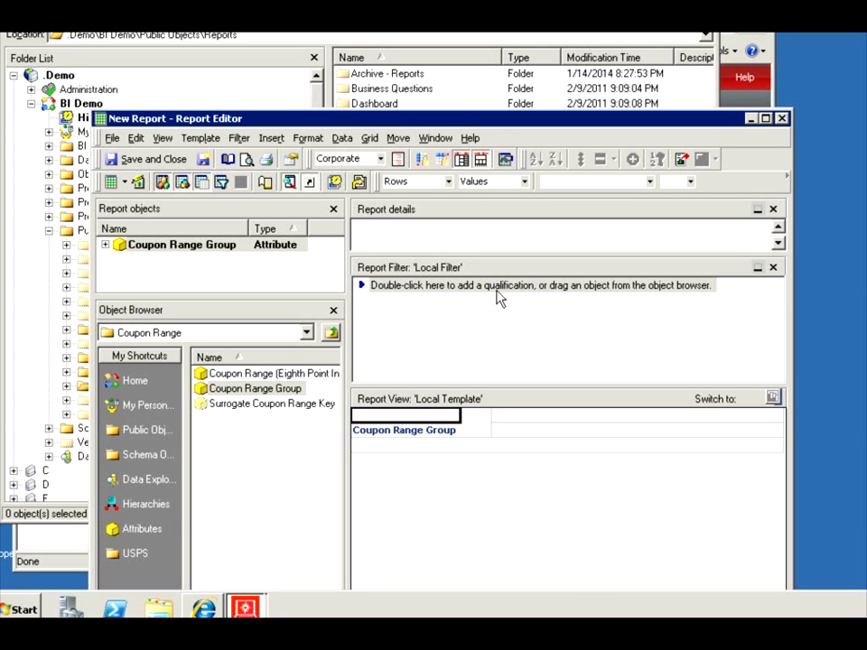
# Drag the 'search all my filters' prompt from the Reports folder into the Report Filter pane.
pyautogui.click(289, 60)
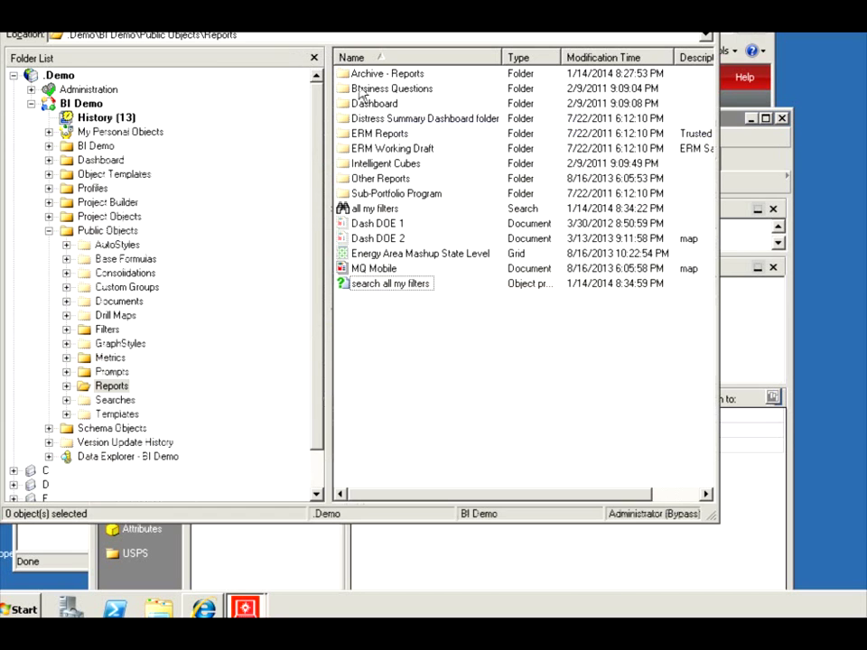
pyautogui.moveTo(366, 289); pyautogui.dragTo(502, 306)
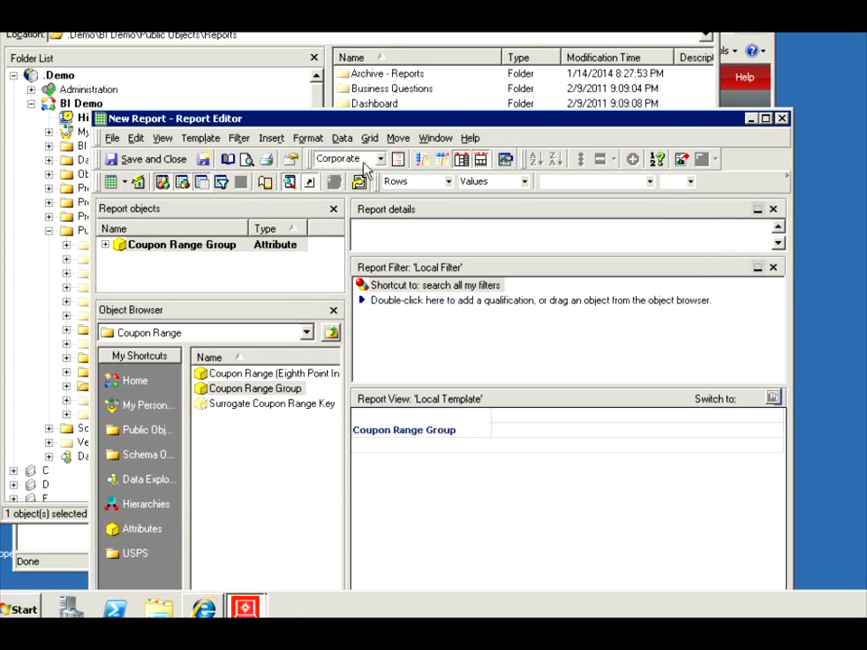
pyautogui.click(286, 64)
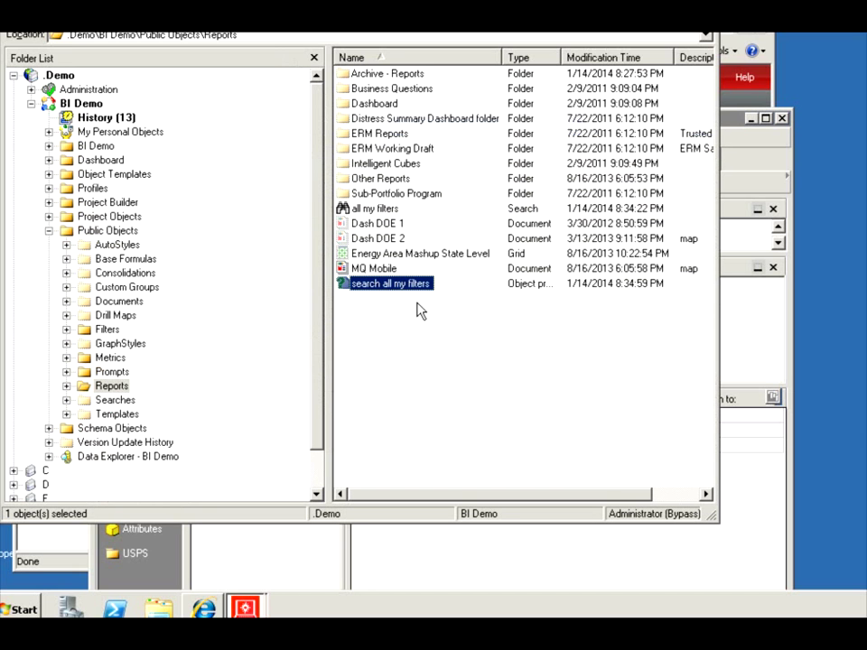
pyautogui.click(754, 345)
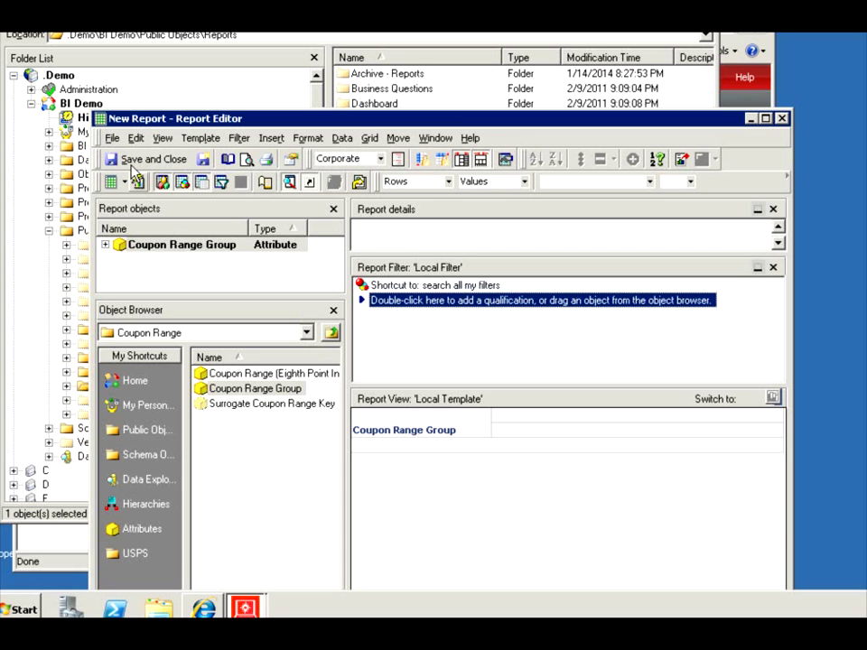
# Save and close the report as 'New Report', then select it in Reports to run.
pyautogui.click(128, 161)
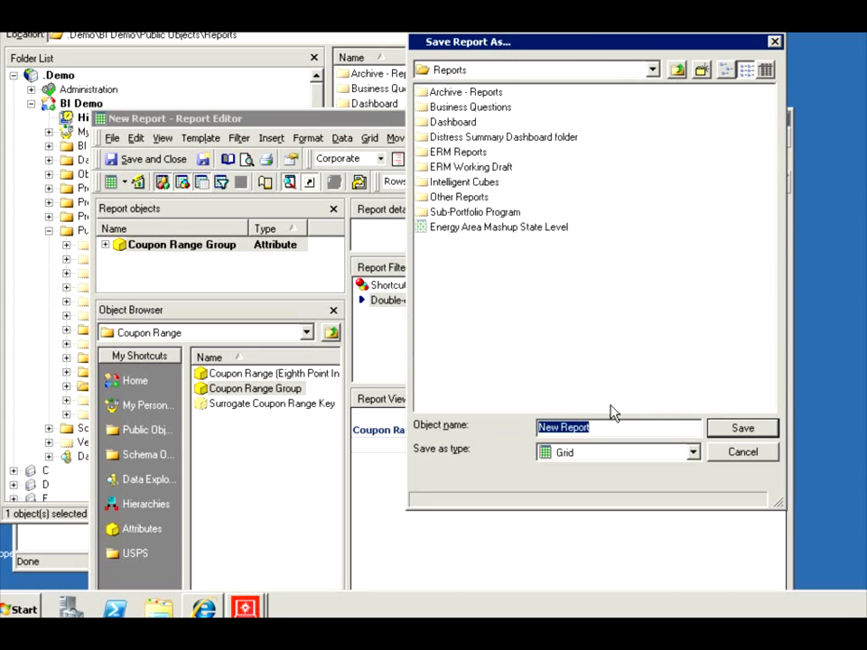
pyautogui.click(732, 431)
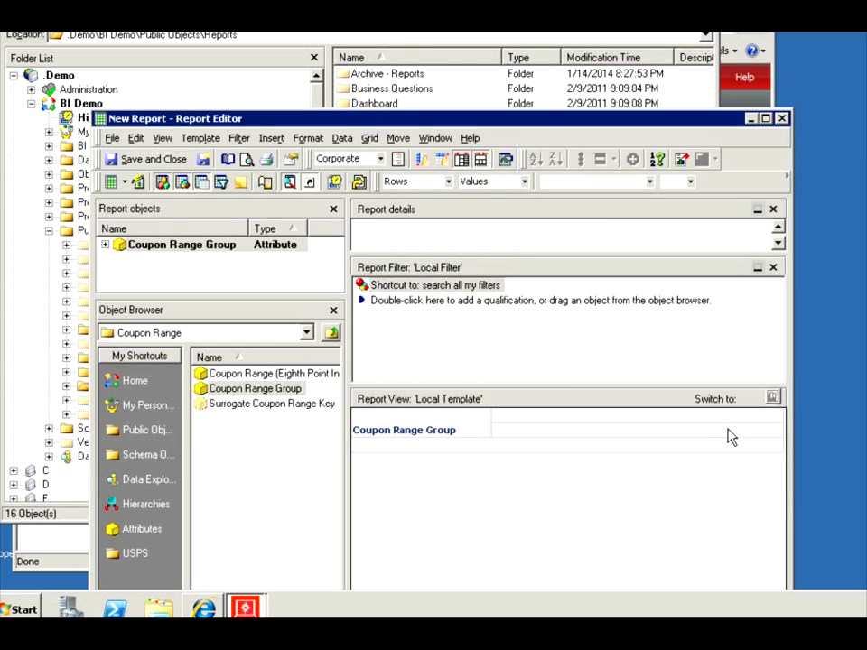
pyautogui.click(375, 283)
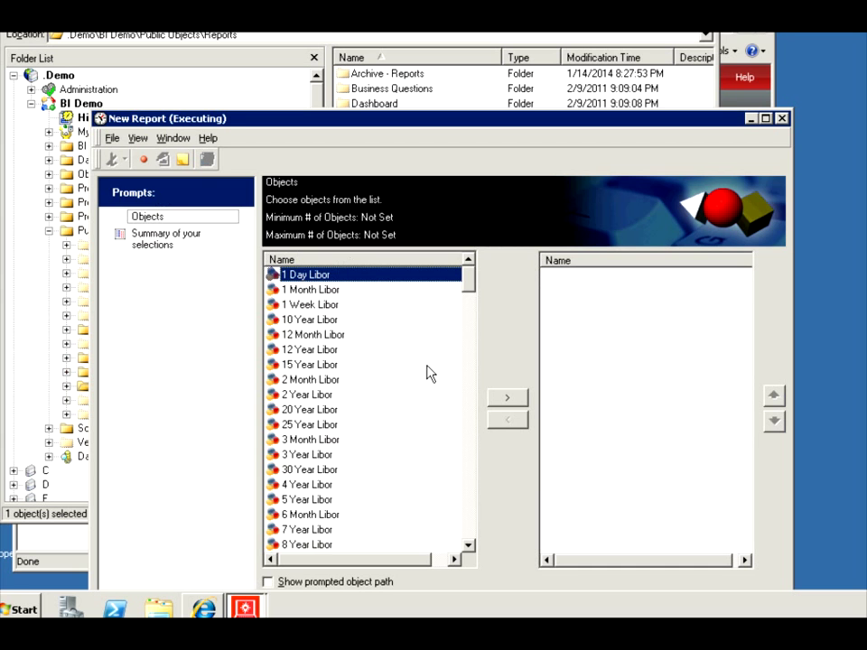
# Add 1 Day, 1 Month, 1 Week, 10 Year and 12 Month Libor to the prompt, then close the running report.
pyautogui.click(506, 398)
pyautogui.click(507, 398)
pyautogui.click(506, 398)
pyautogui.click(506, 398)
pyautogui.click(506, 398)
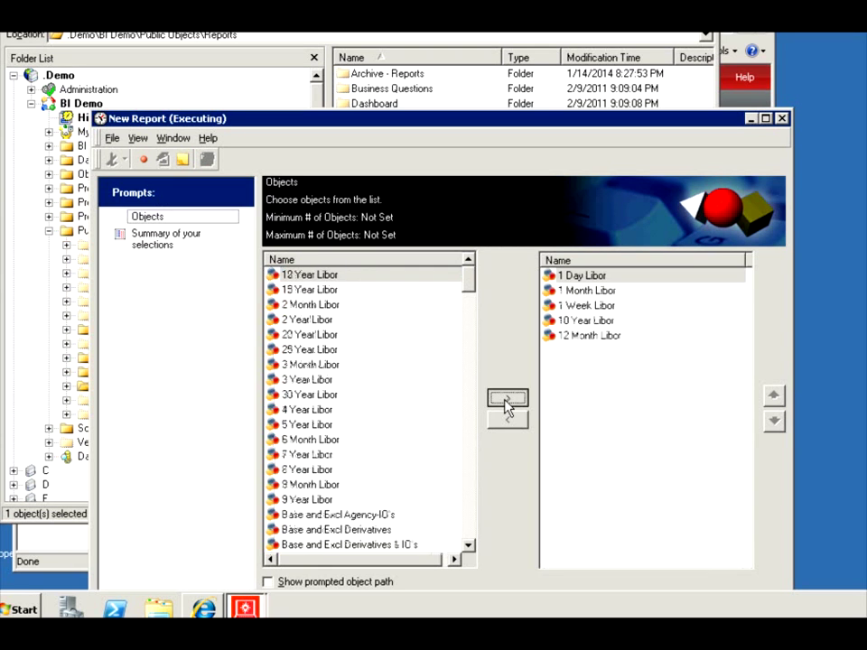
pyautogui.click(782, 119)
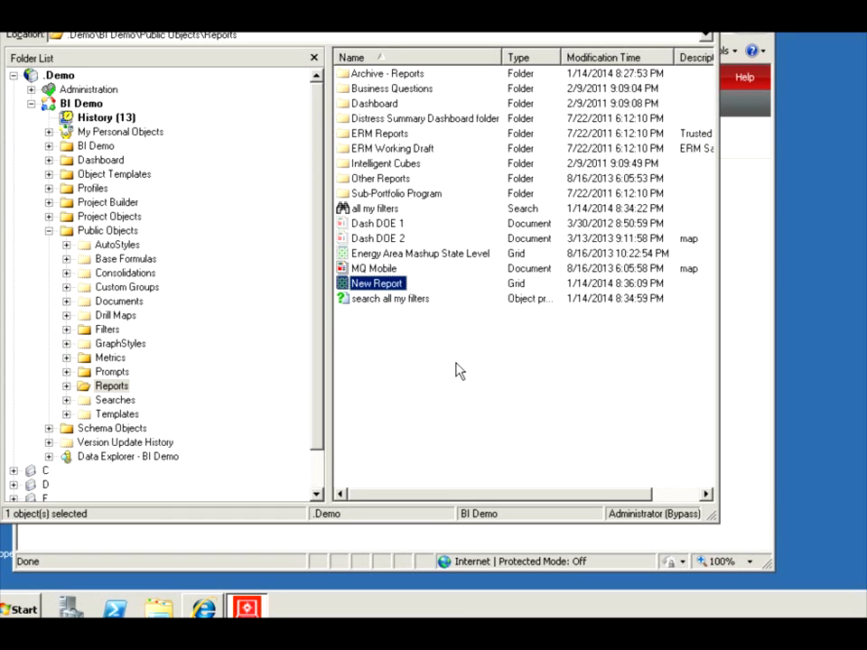
pyautogui.click(377, 324)
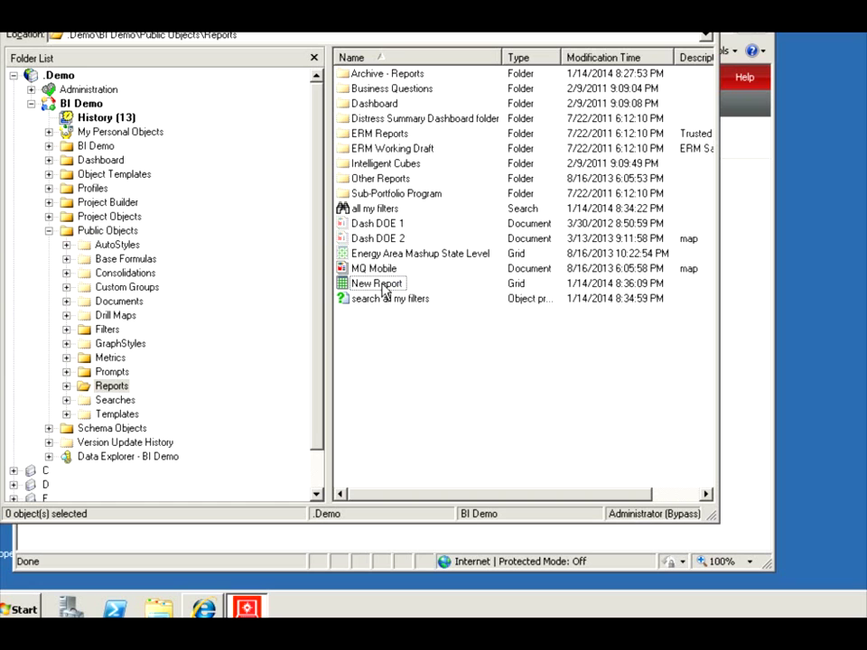
# Run a new object search for 'date' in \BI Demo\Public Objects, finding 45 items.
pyautogui.rightClick(362, 327)
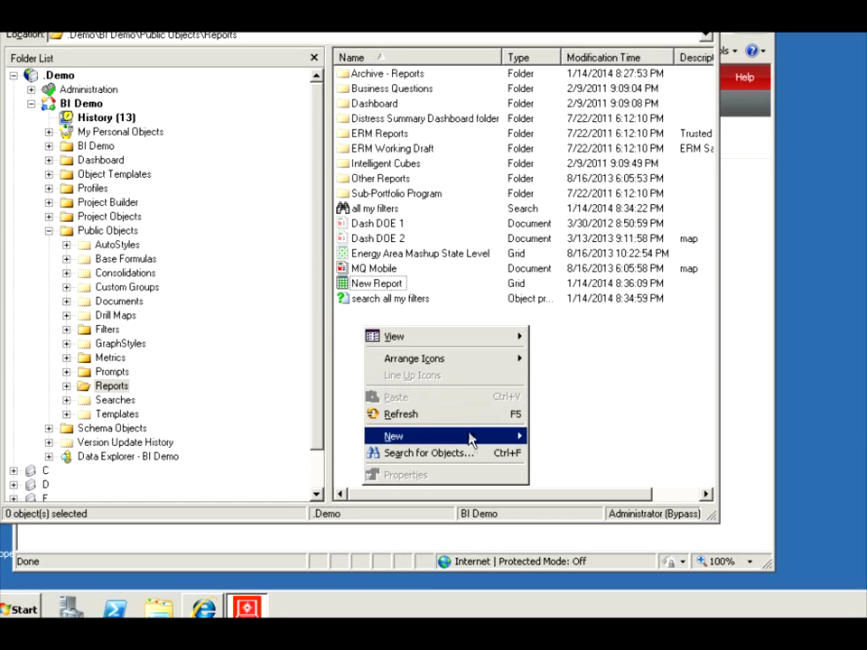
pyautogui.moveTo(470, 438)
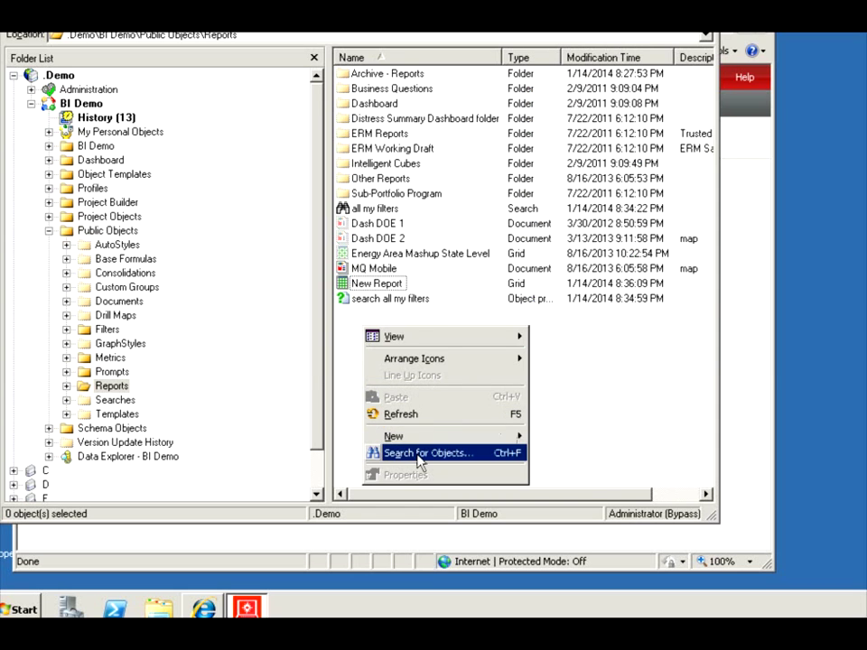
pyautogui.click(418, 453)
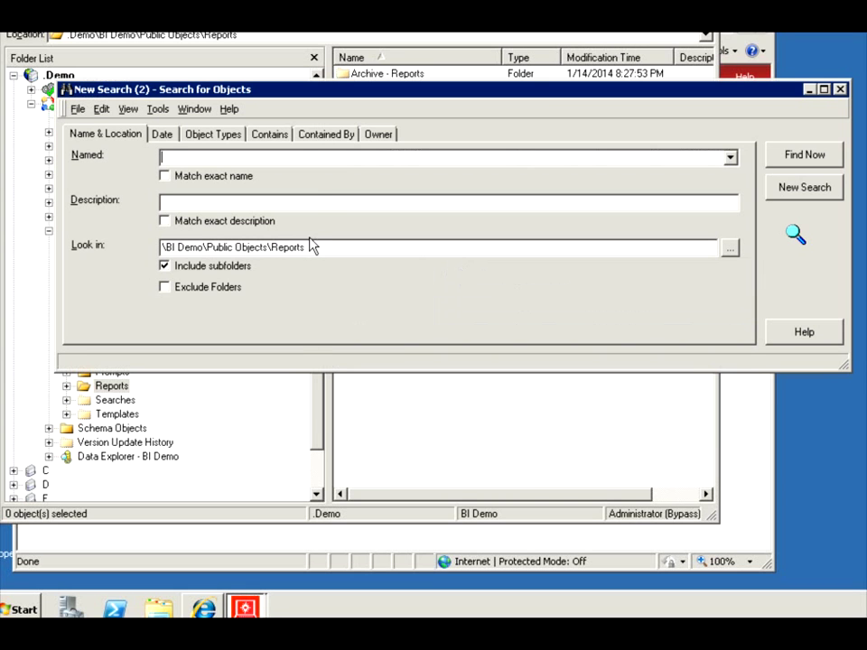
pyautogui.moveTo(310, 246); pyautogui.dragTo(271, 246)
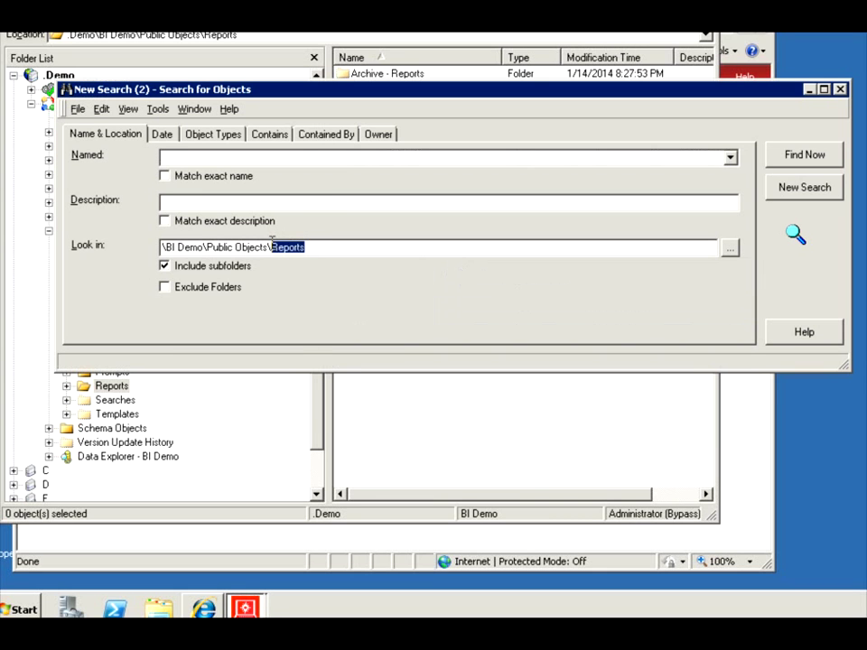
pyautogui.press('BackSpace')
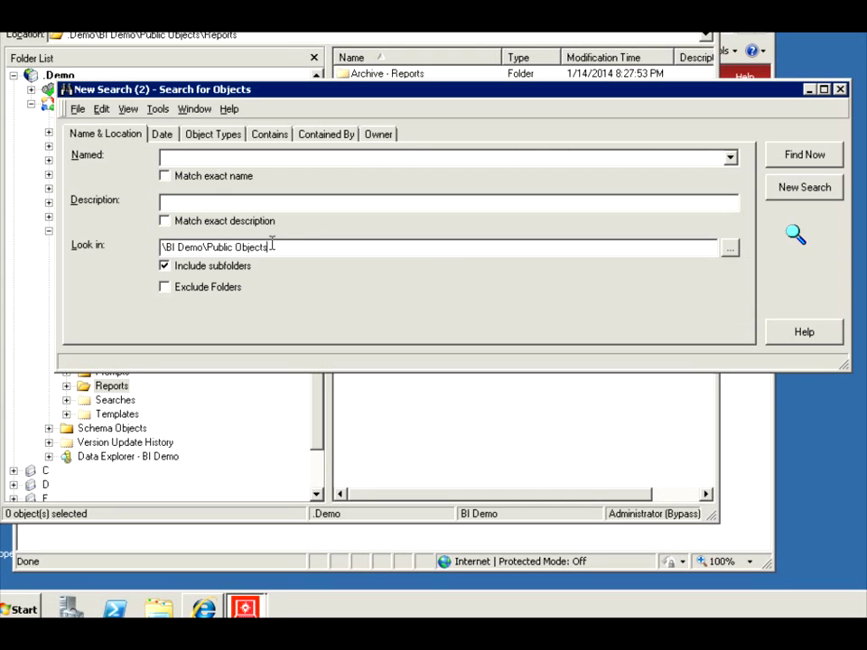
pyautogui.click(183, 157)
pyautogui.write('date')
pyautogui.press('Return')
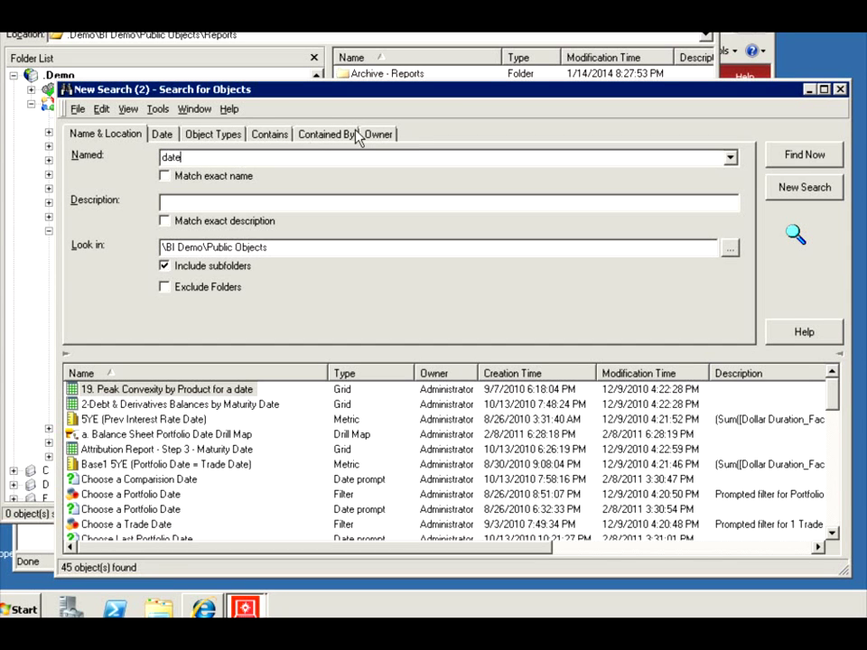
# Limit the search to the Attribute type and rerun it, which returns nothing.
pyautogui.click(224, 134)
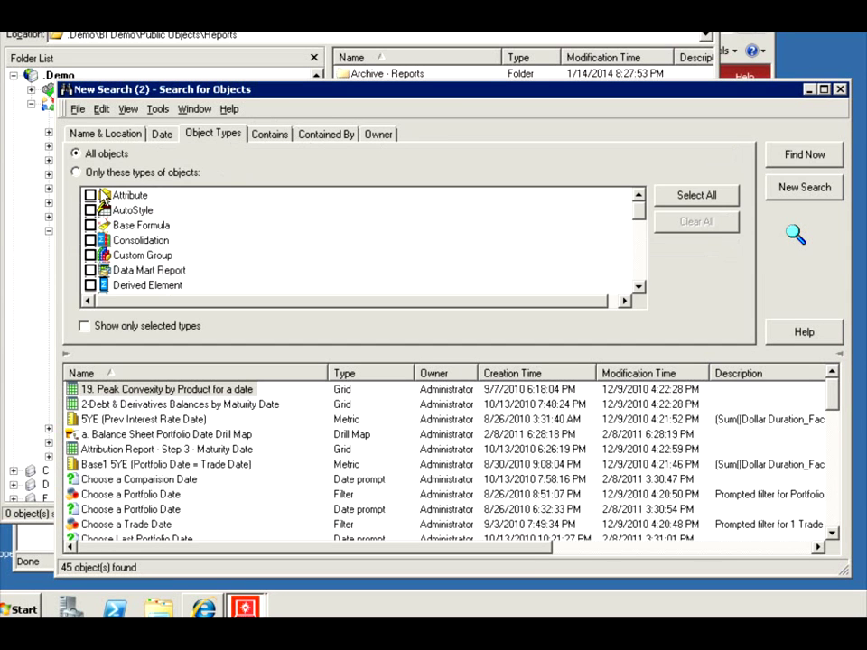
pyautogui.click(91, 194)
pyautogui.click(802, 155)
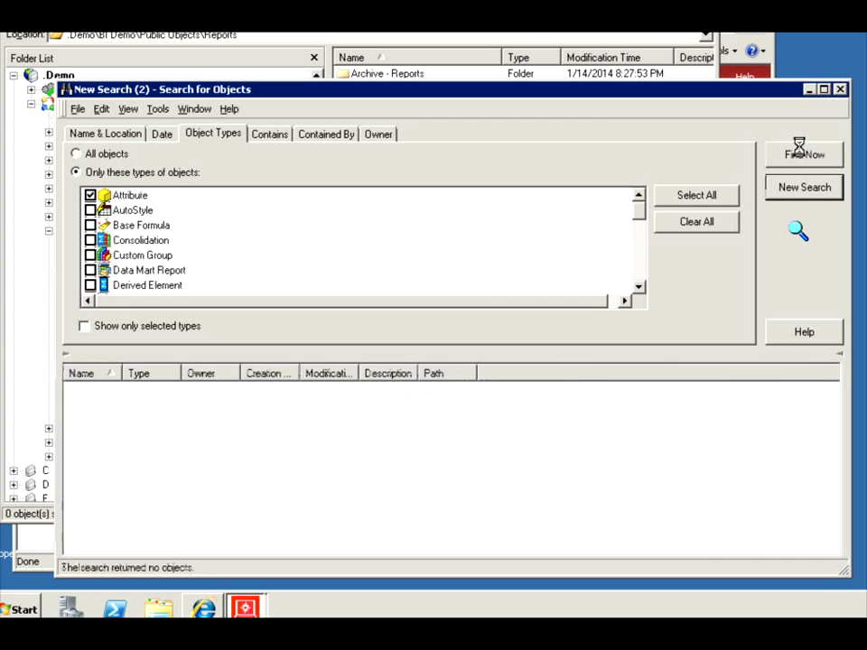
pyautogui.click(114, 136)
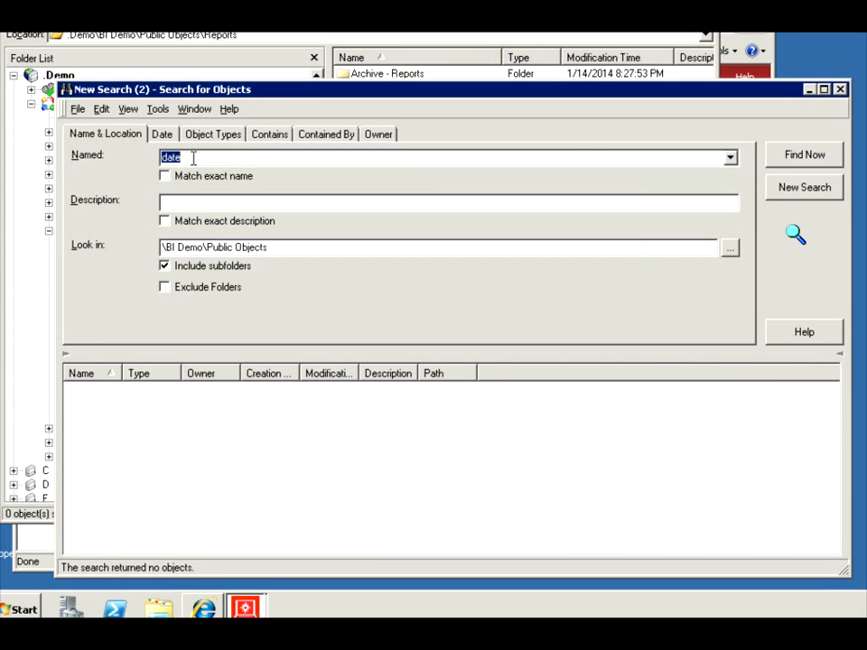
# Change the name to 'a' and the location to \BI Demo, then display all 464 results.
pyautogui.moveTo(193, 157); pyautogui.dragTo(163, 156)
pyautogui.press('Delete')
pyautogui.press('Return')
pyautogui.doubleClick(179, 156)
pyautogui.click(493, 247)
pyautogui.press('BackSpace')
pyautogui.press('BackSpace')
pyautogui.press('BackSpace')
pyautogui.press('BackSpace')
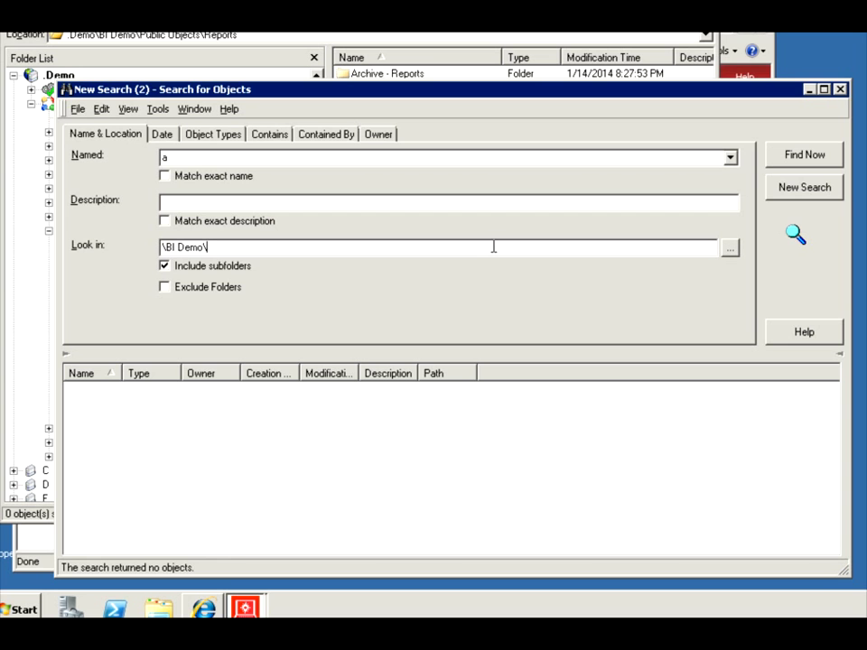
pyautogui.press('BackSpace')
pyautogui.press('Return')
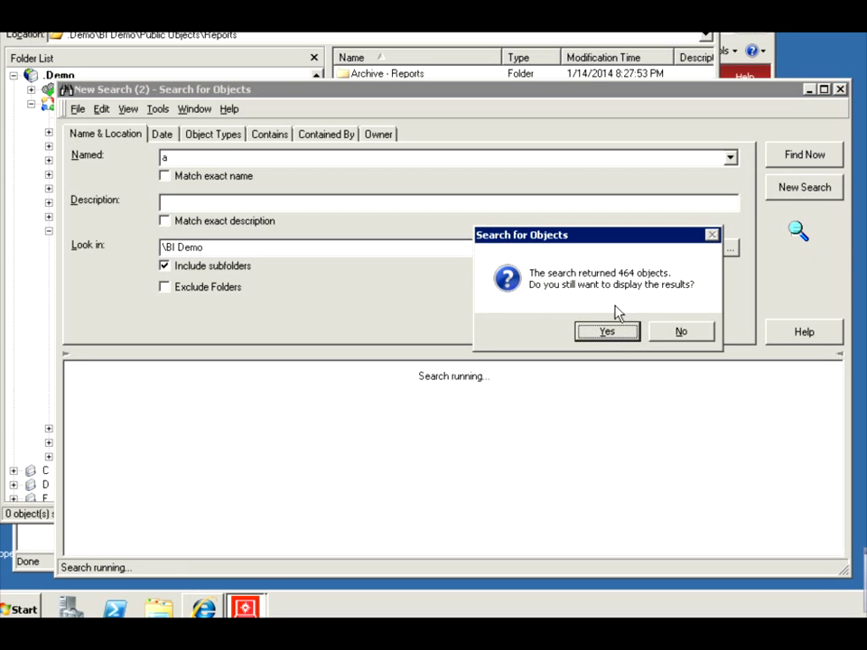
pyautogui.click(610, 334)
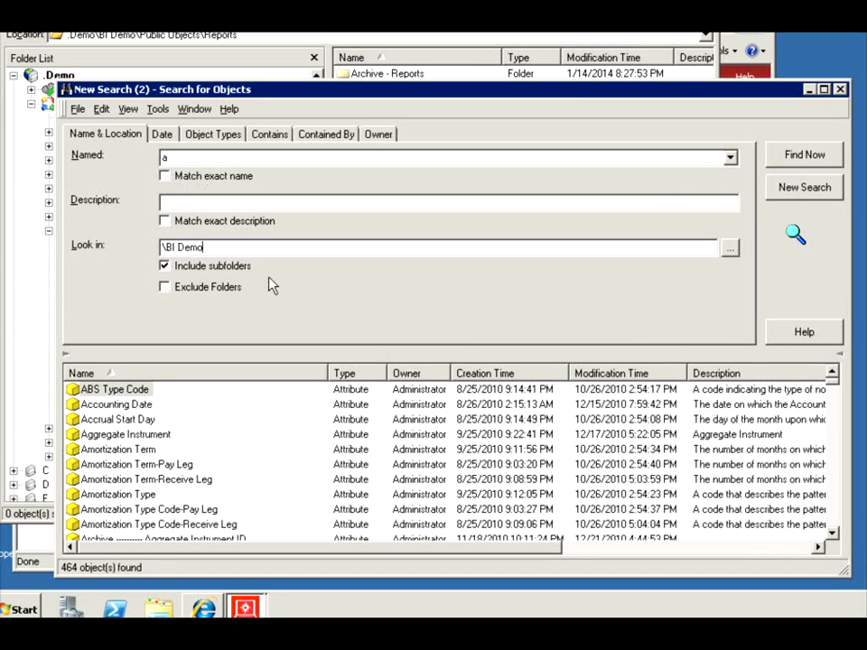
pyautogui.click(77, 111)
# Save the search as 'my a attributes' in Reports and close the search window.
pyautogui.click(109, 184)
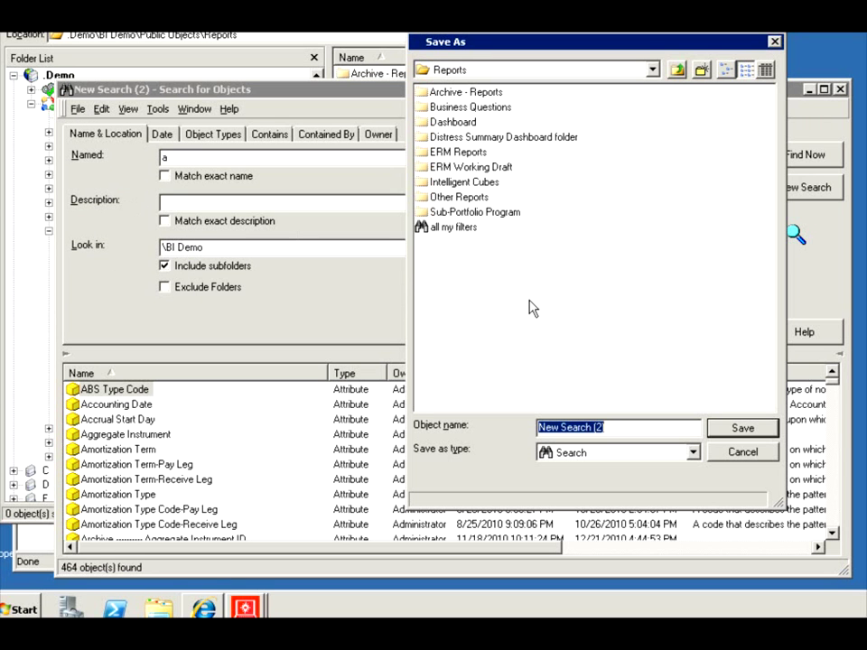
pyautogui.write('my')
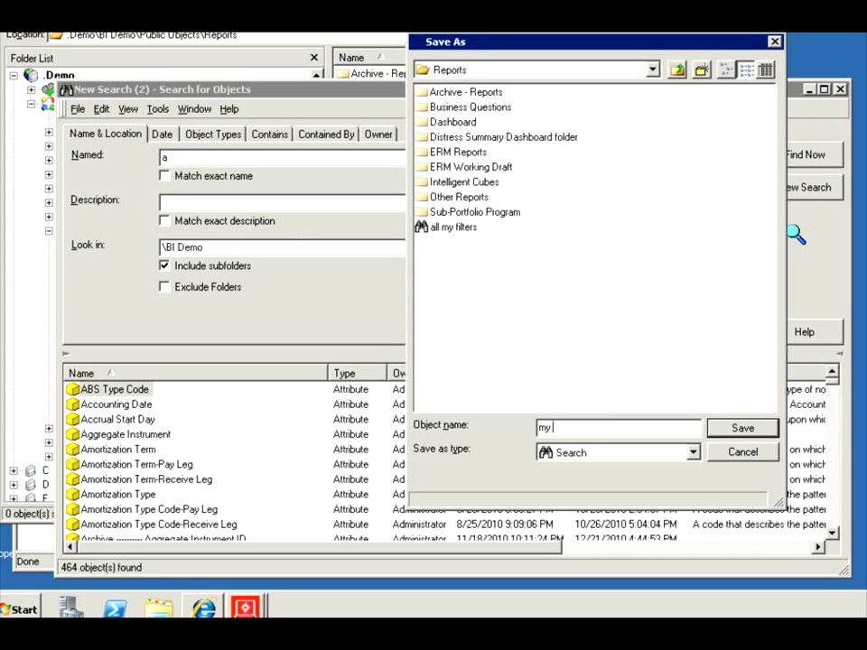
pyautogui.write(' a attributes')
pyautogui.click(742, 430)
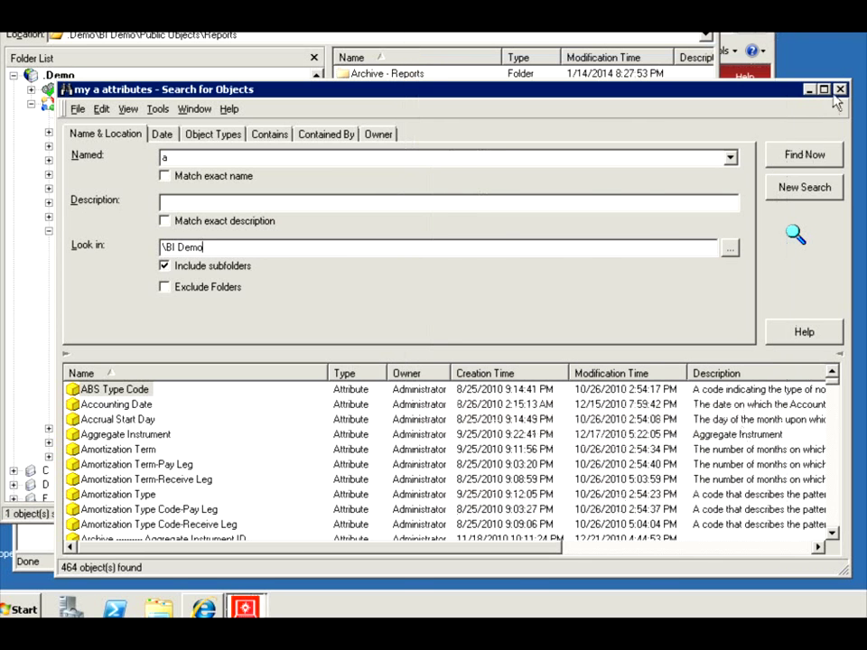
pyautogui.click(839, 89)
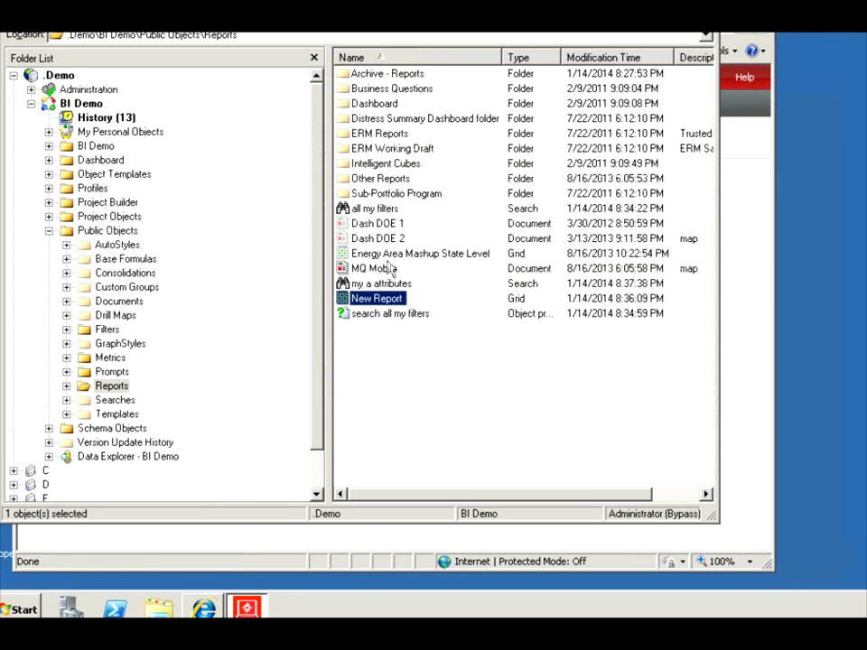
pyautogui.click(375, 345)
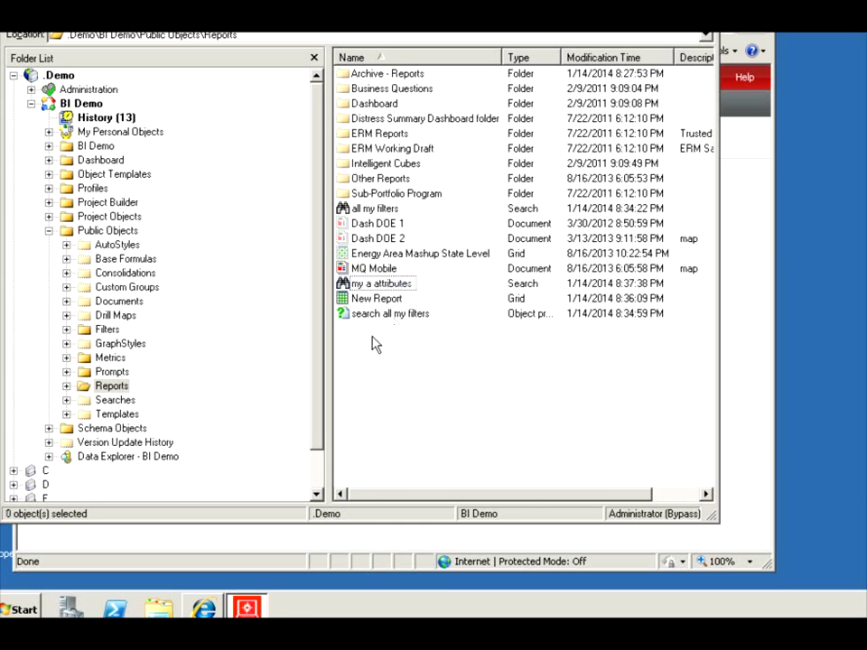
# Start a new object prompt in Reports that draws its objects from the 'my a attributes' search.
pyautogui.rightClick(373, 338)
pyautogui.moveTo(522, 449)
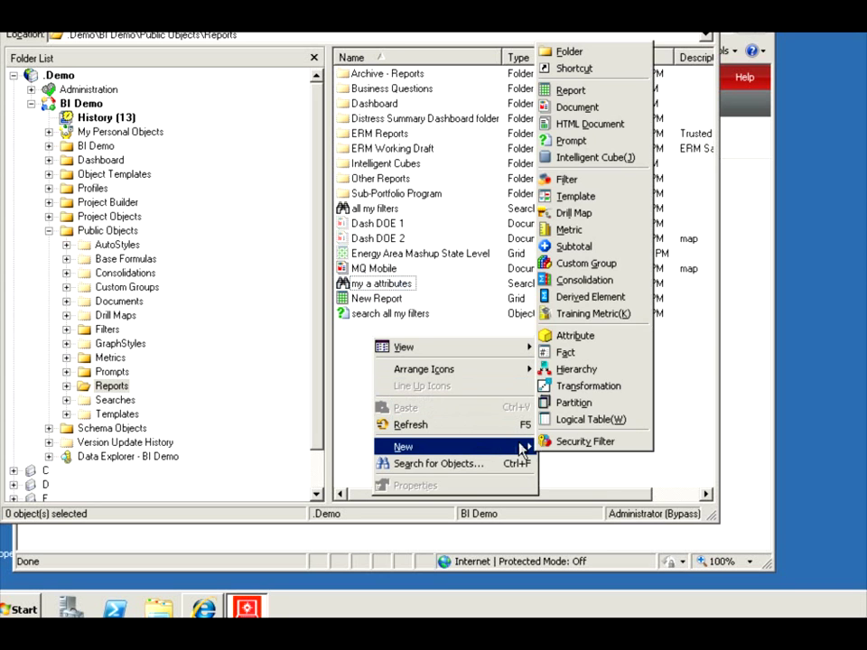
pyautogui.click(569, 141)
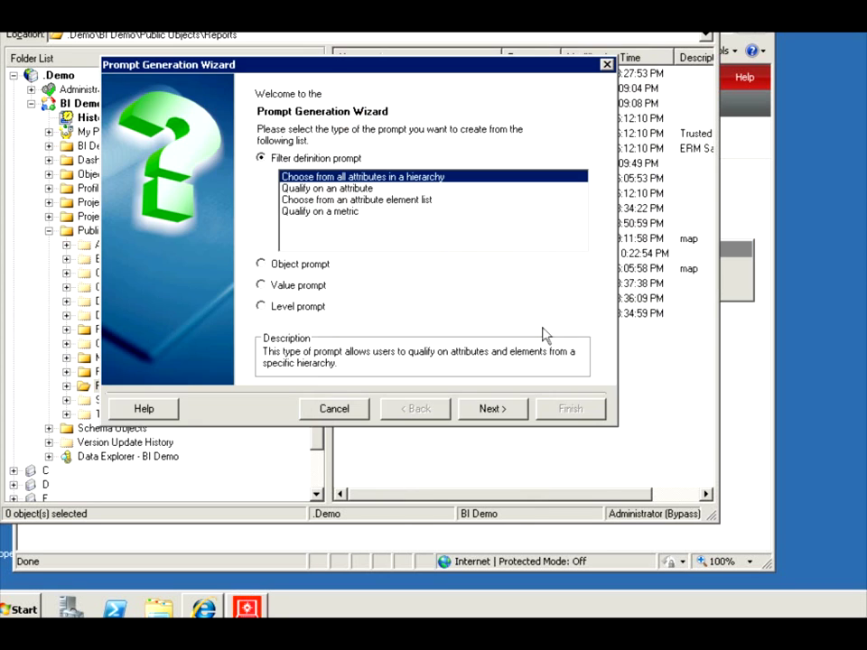
pyautogui.click(262, 264)
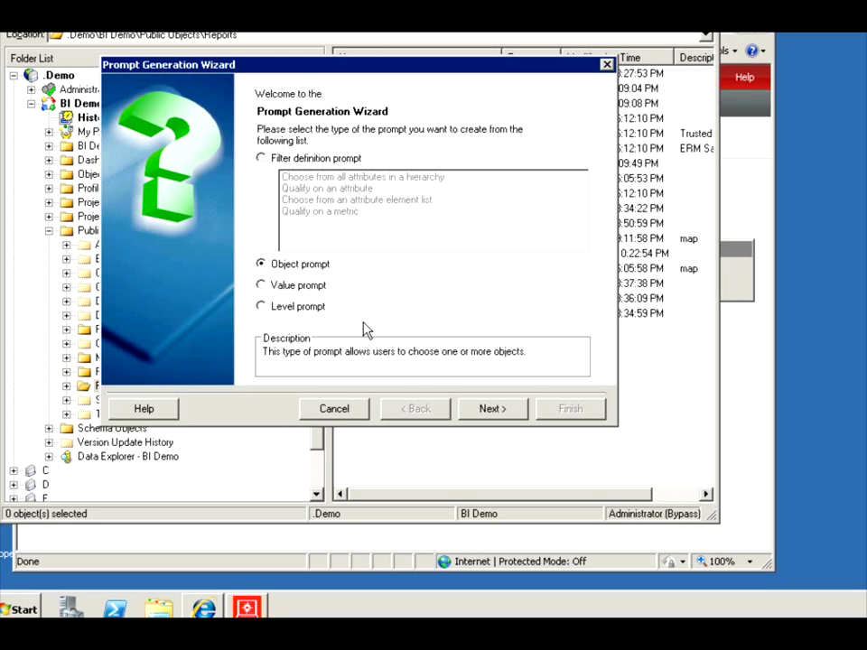
pyautogui.click(488, 408)
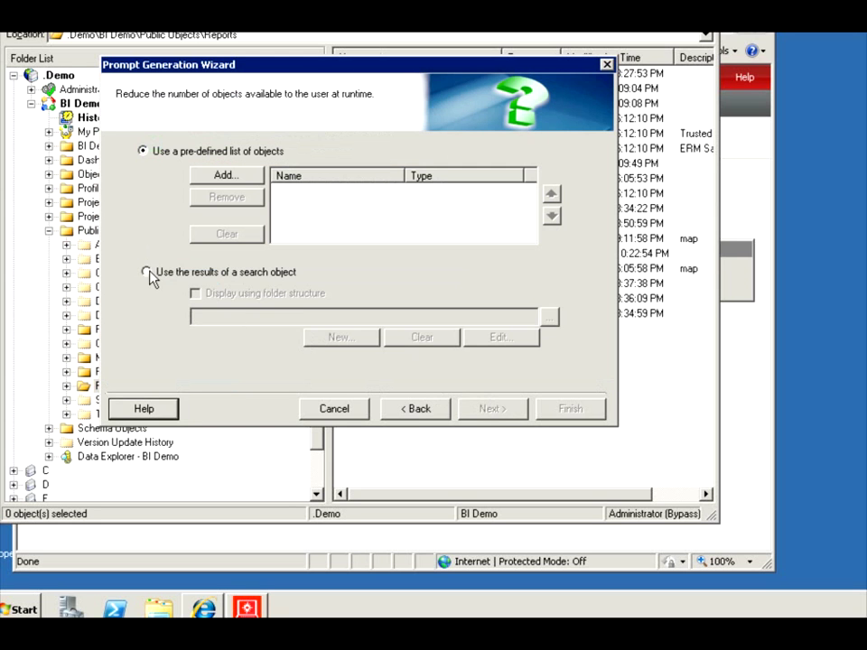
pyautogui.click(146, 273)
pyautogui.click(549, 316)
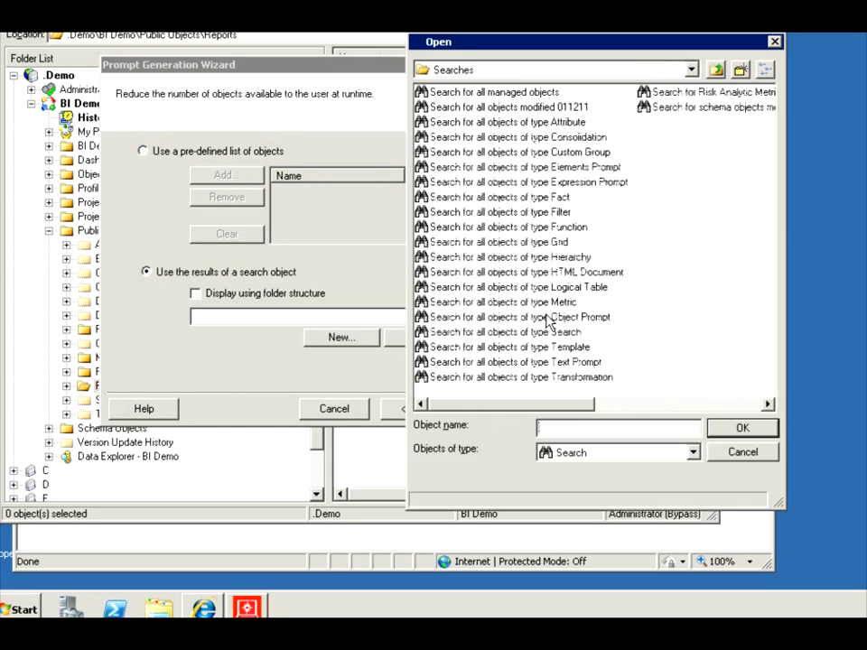
pyautogui.click(714, 69)
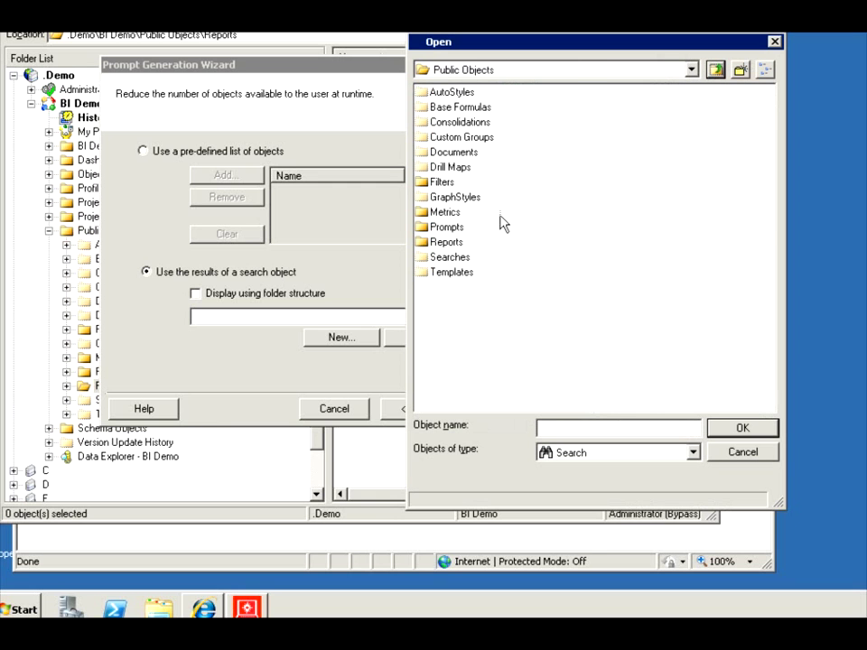
pyautogui.doubleClick(446, 242)
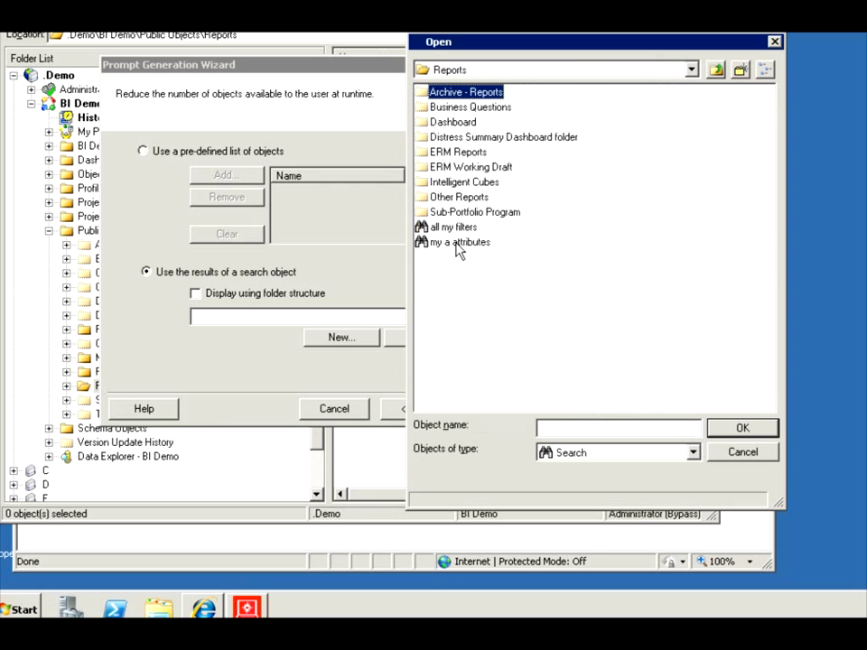
pyautogui.click(458, 242)
pyautogui.click(739, 427)
# Finish the prompt, trim its name to 'search my a attributes', and save it.
pyautogui.click(572, 409)
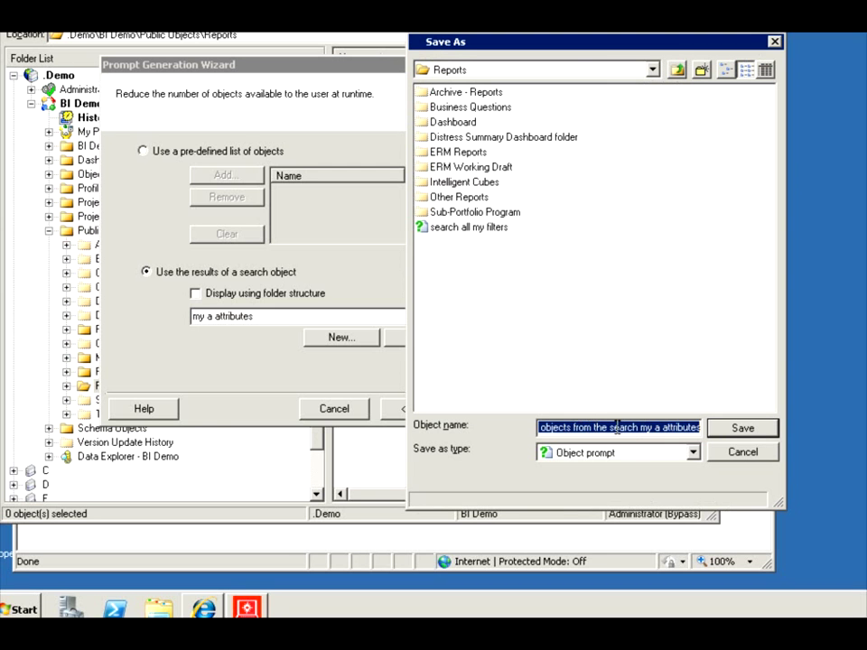
pyautogui.click(611, 428)
pyautogui.moveTo(611, 428); pyautogui.dragTo(479, 443)
pyautogui.press('Delete')
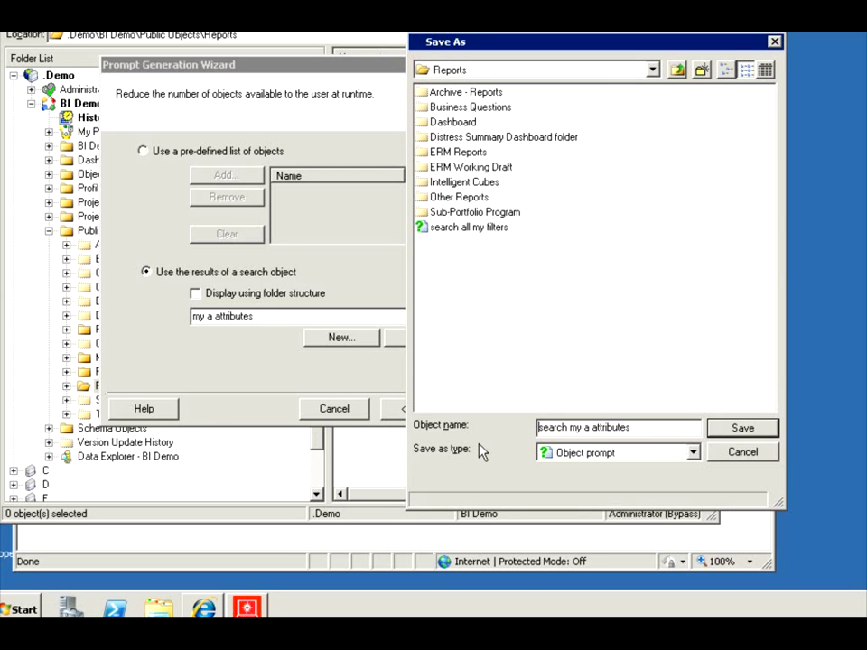
pyautogui.click(743, 426)
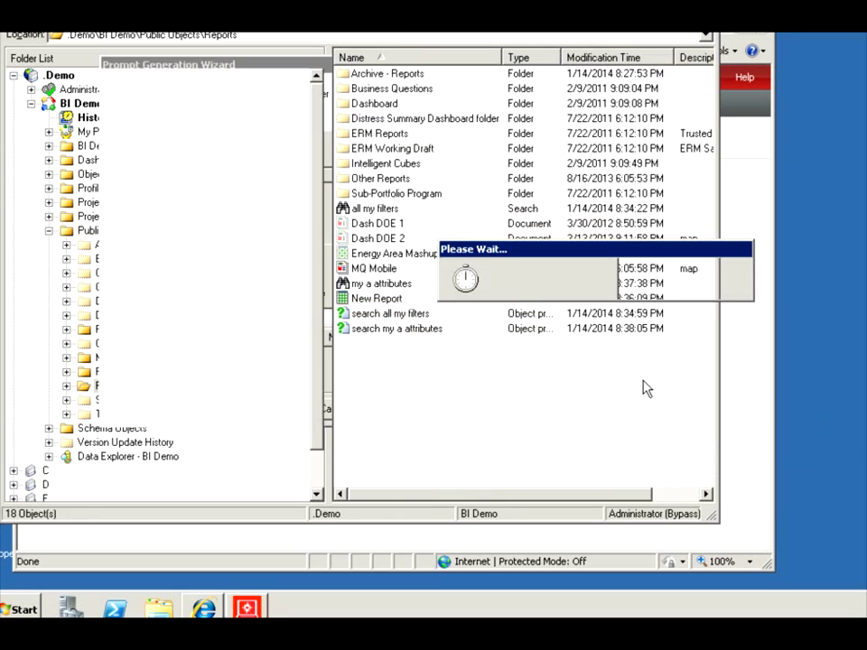
pyautogui.click(363, 354)
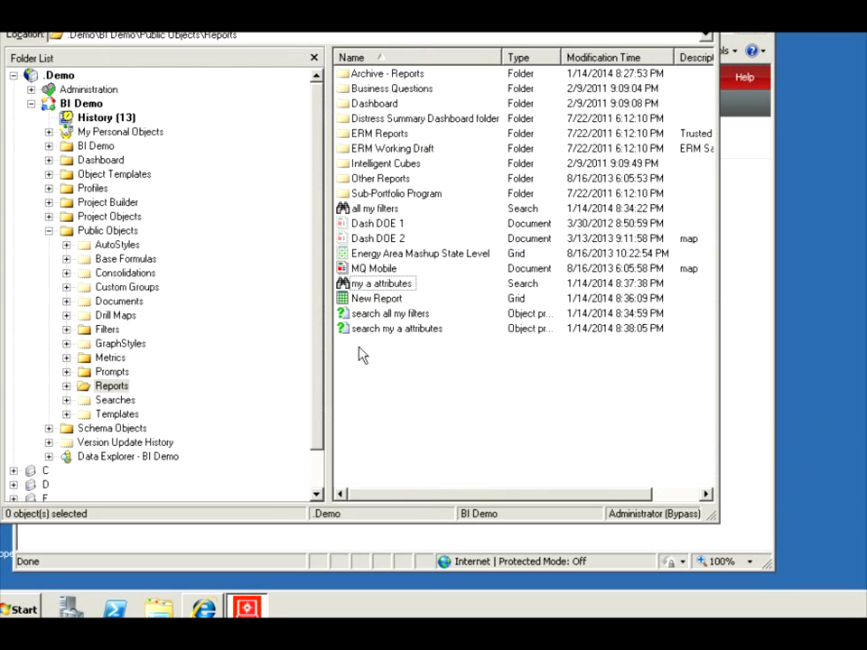
# Edit New Report, place 'search my a attributes' in the Report View grid beside Coupon Range Group, then save and close.
pyautogui.rightClick(357, 302)
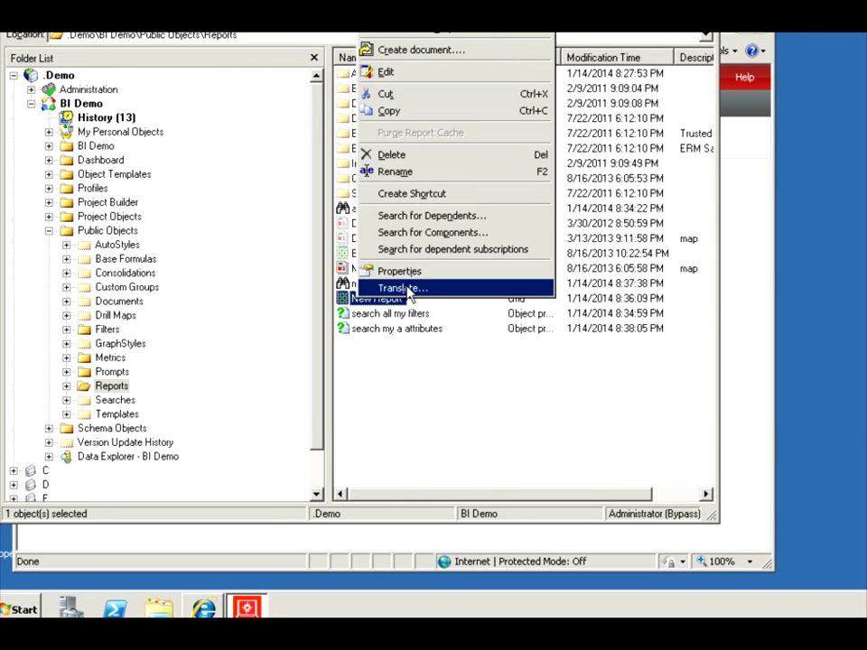
pyautogui.click(377, 72)
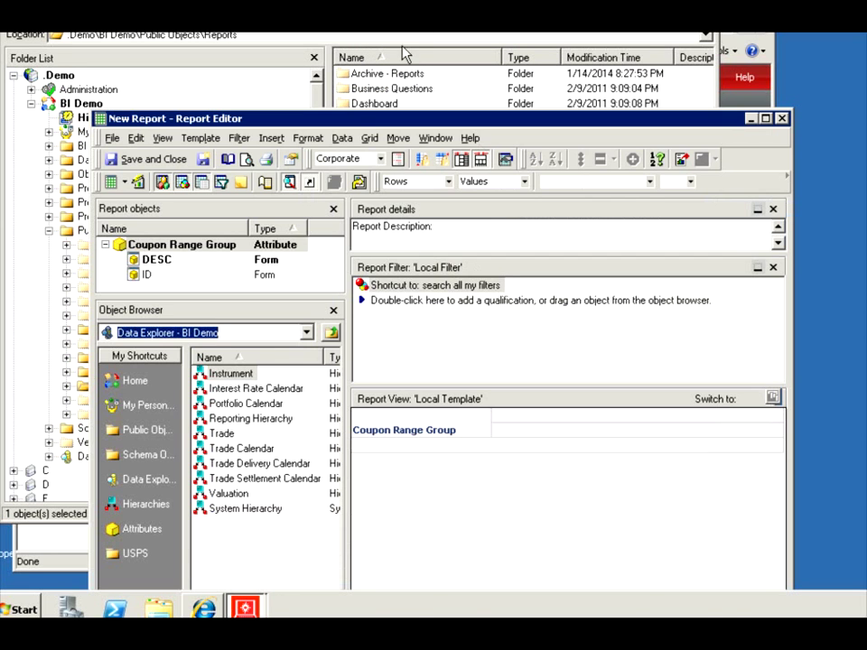
pyautogui.click(407, 58)
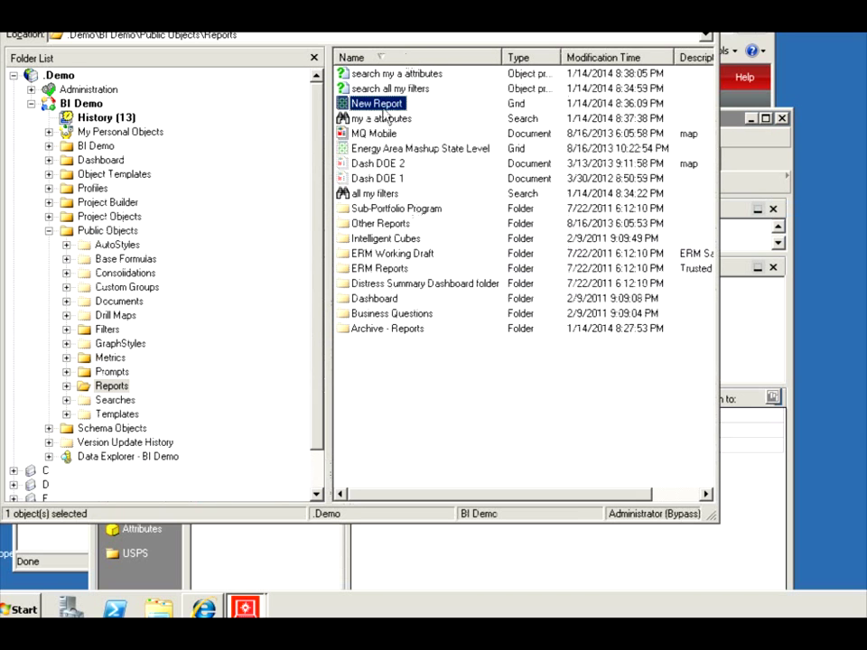
pyautogui.click(370, 73)
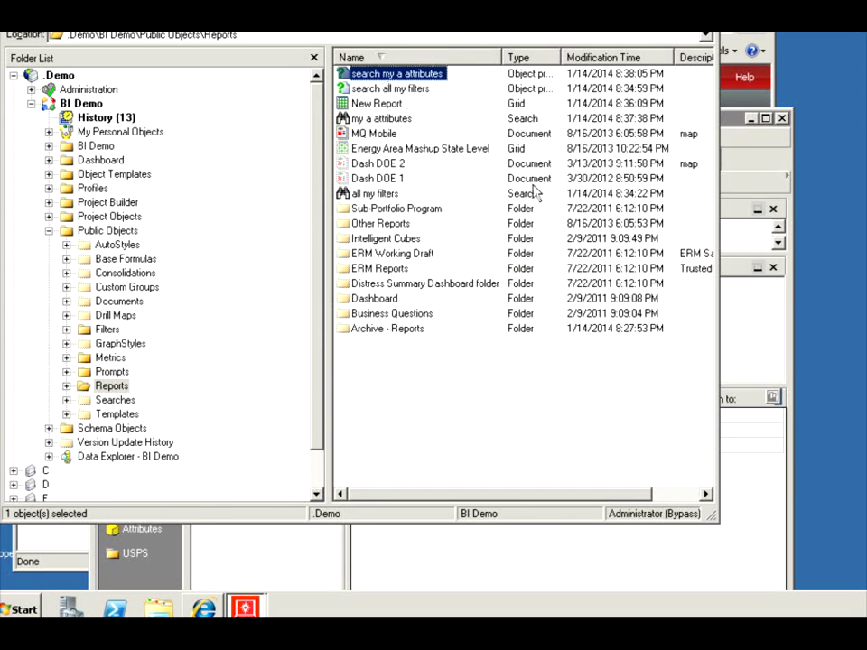
pyautogui.moveTo(742, 465); pyautogui.dragTo(520, 463)
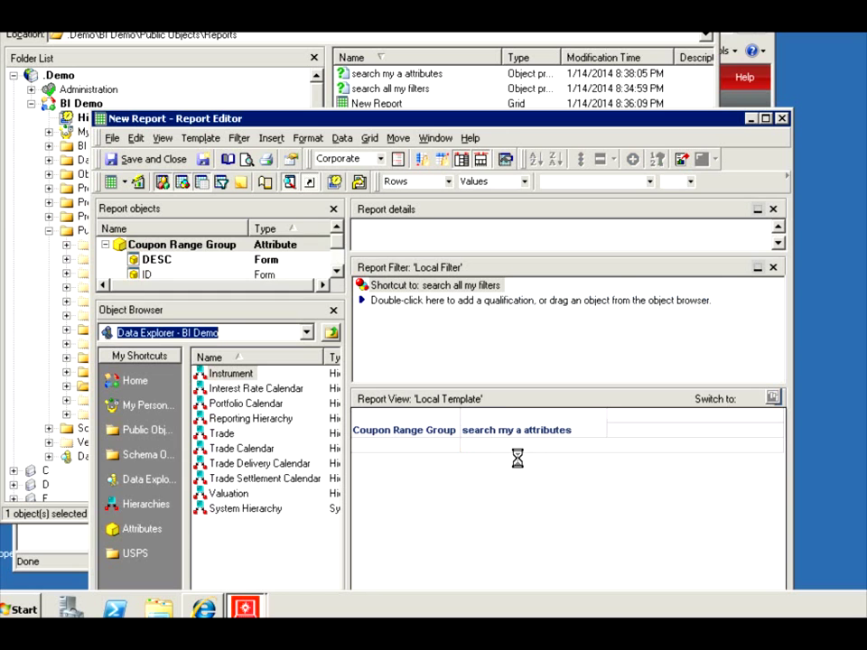
pyautogui.click(126, 160)
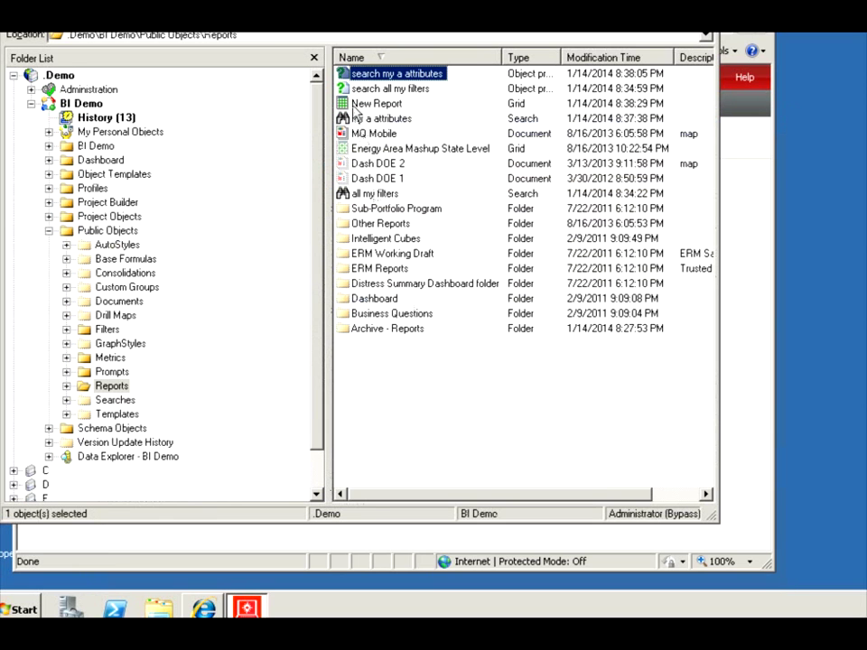
pyautogui.click(352, 104)
pyautogui.doubleClick(352, 104)
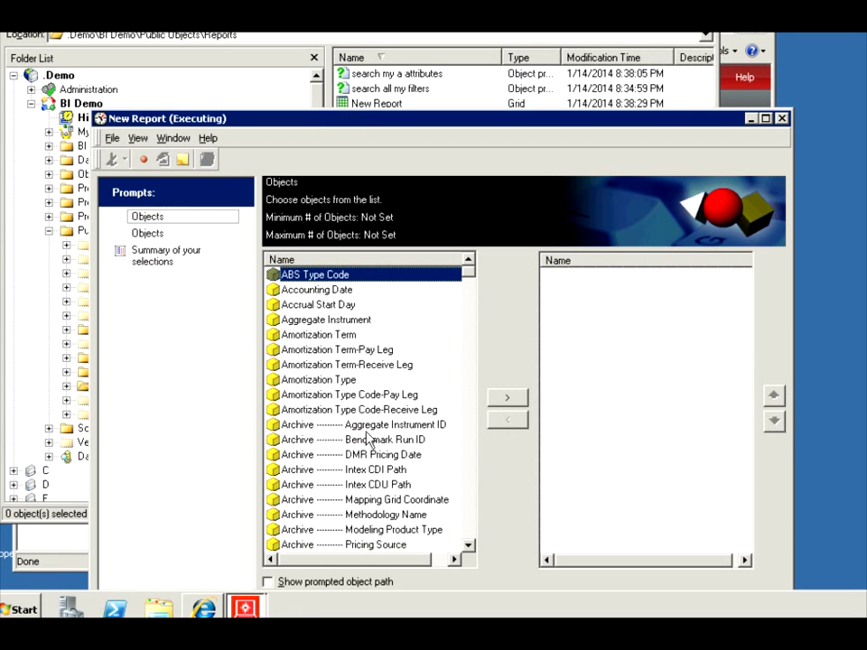
pyautogui.click(161, 235)
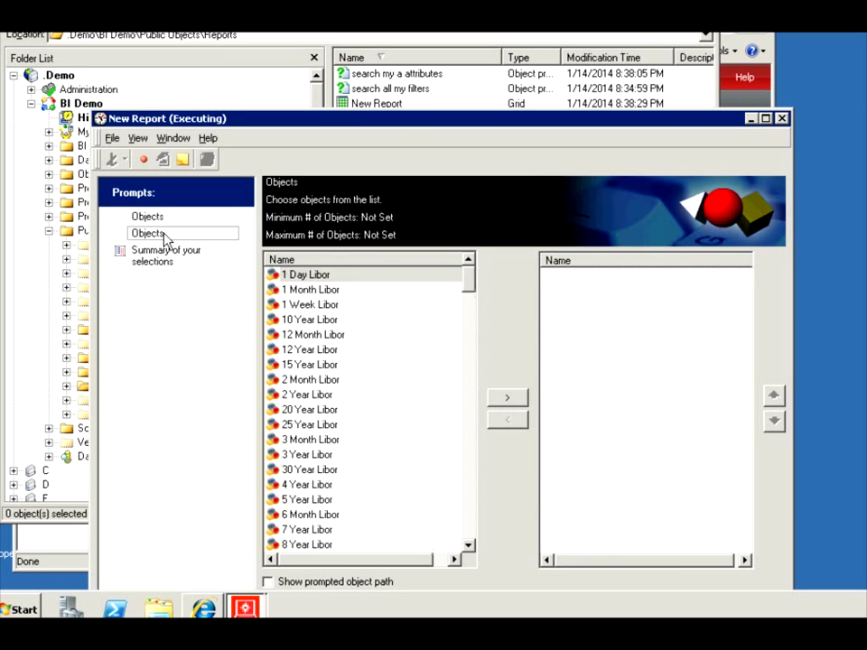
pyautogui.click(149, 218)
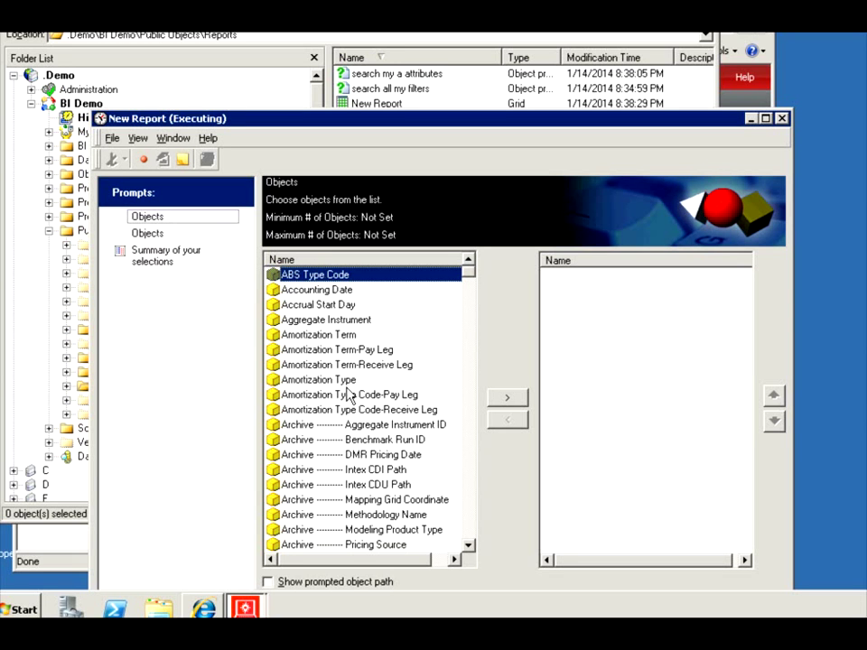
pyautogui.click(147, 234)
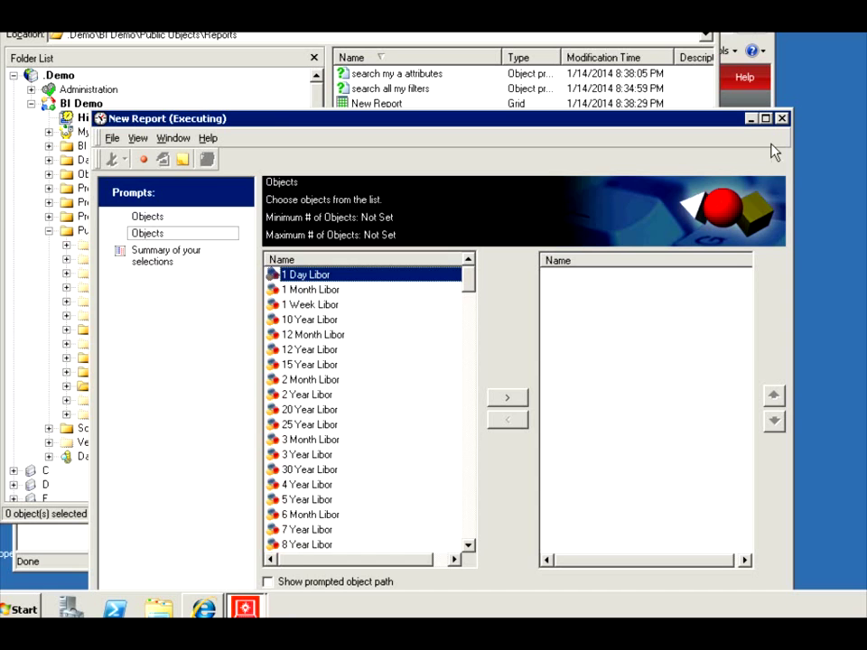
pyautogui.click(782, 119)
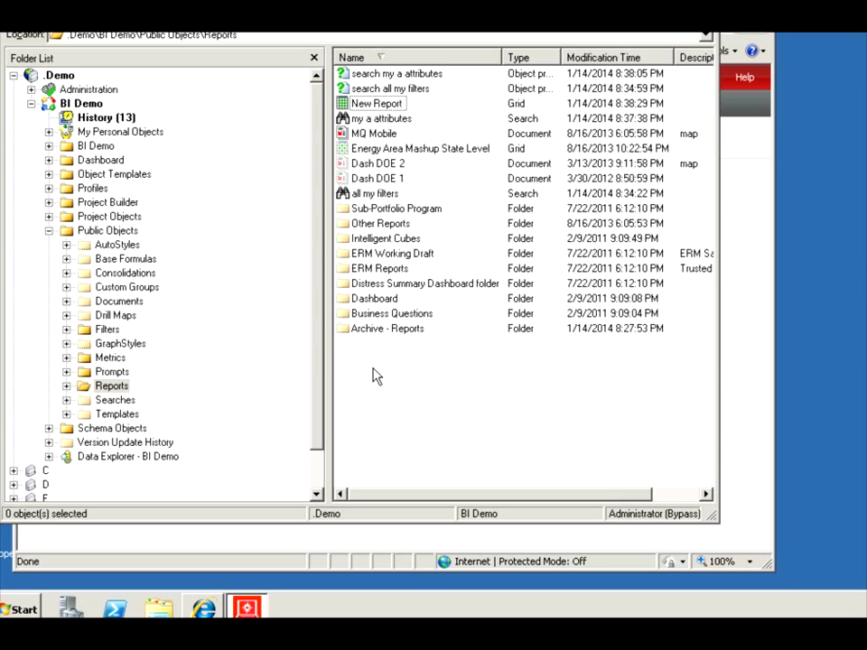
pyautogui.click(375, 120)
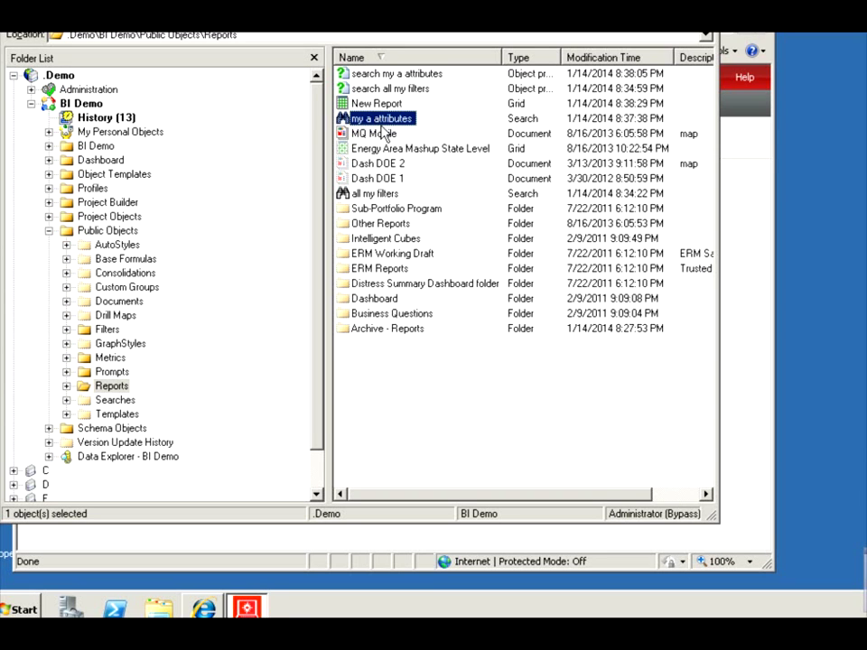
pyautogui.click(371, 194)
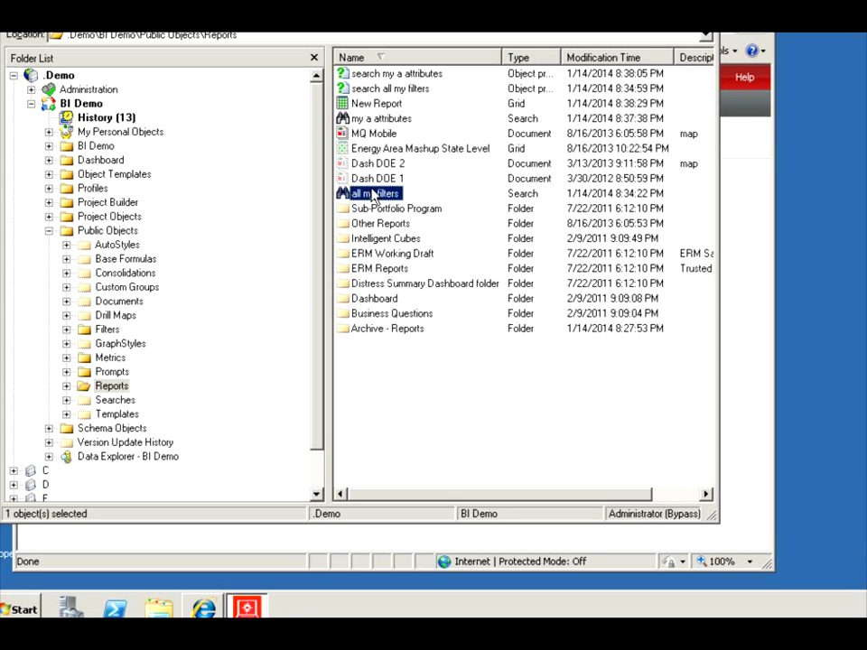